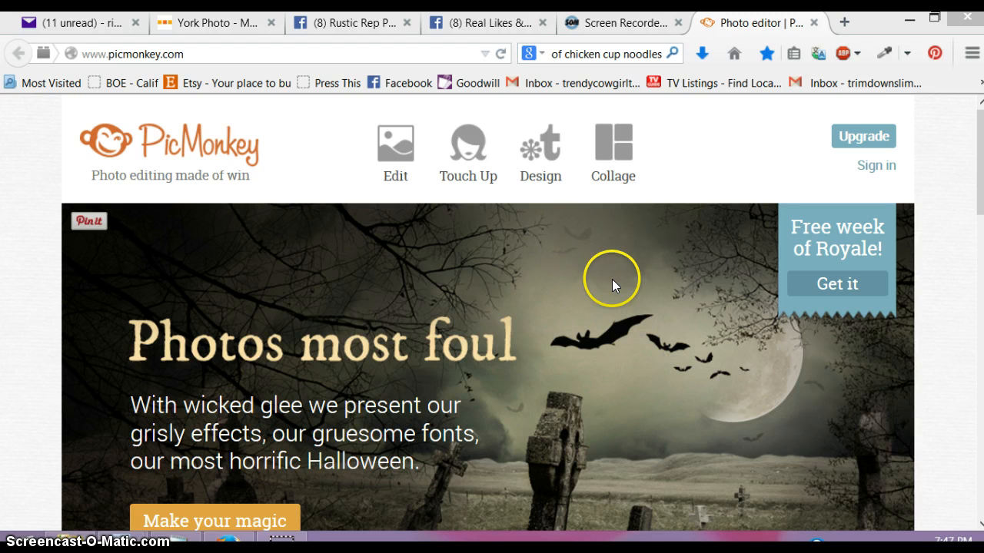
- Open the Mermaid lamp image from the Merch Pics folder for photo editing
click(396, 148)
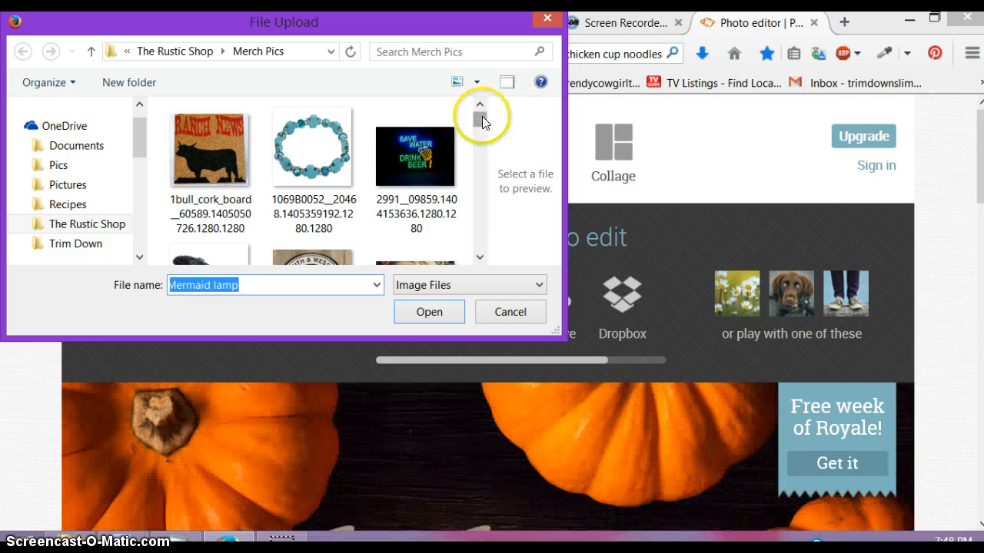
drag(482, 116, 478, 192)
click(480, 257)
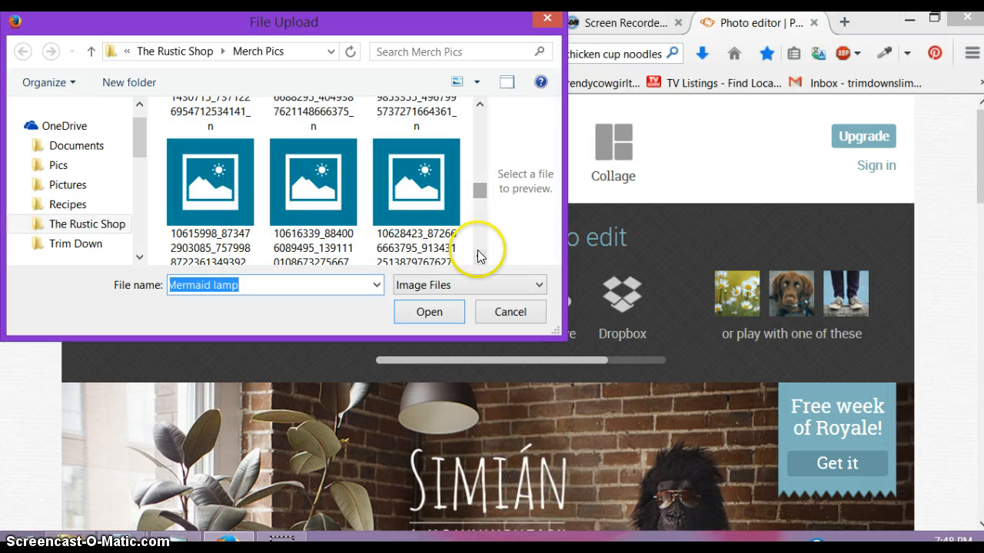
click(479, 258)
click(480, 258)
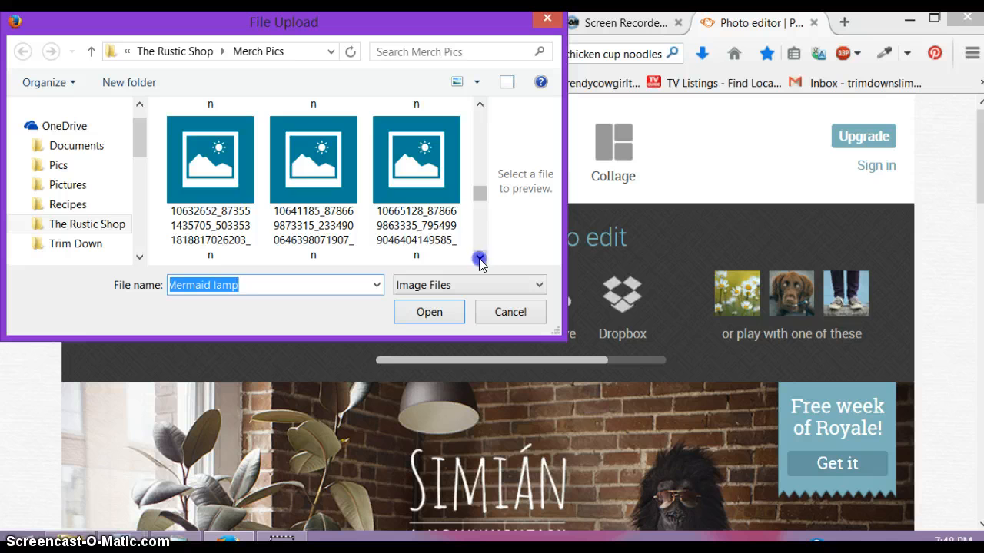
click(480, 258)
click(479, 258)
click(480, 258)
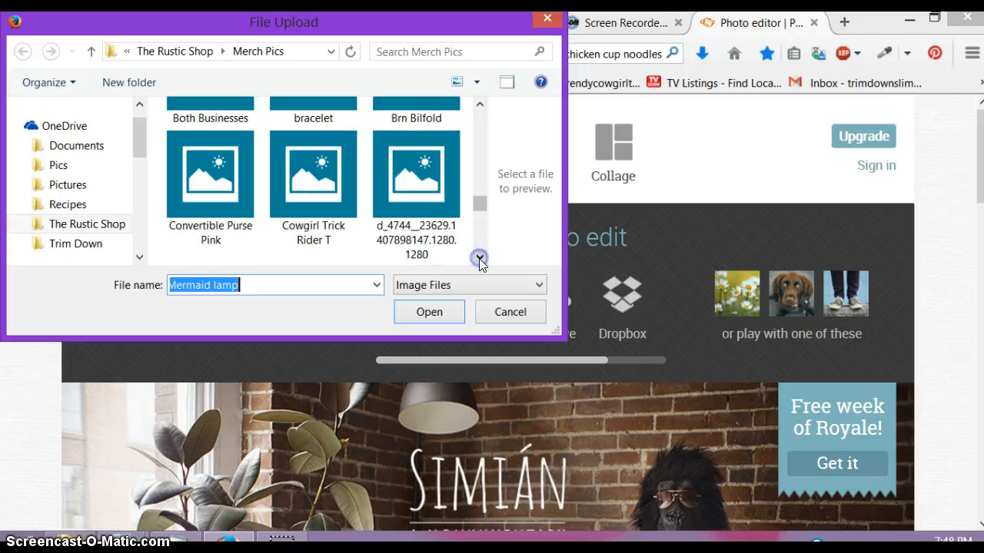
click(480, 258)
click(480, 259)
click(480, 258)
click(479, 258)
click(480, 259)
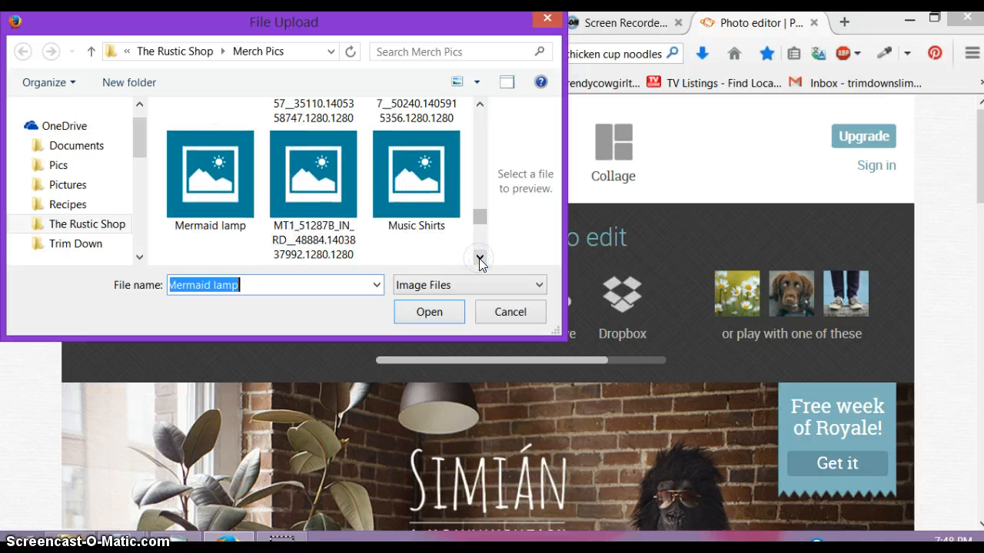
double_click(214, 185)
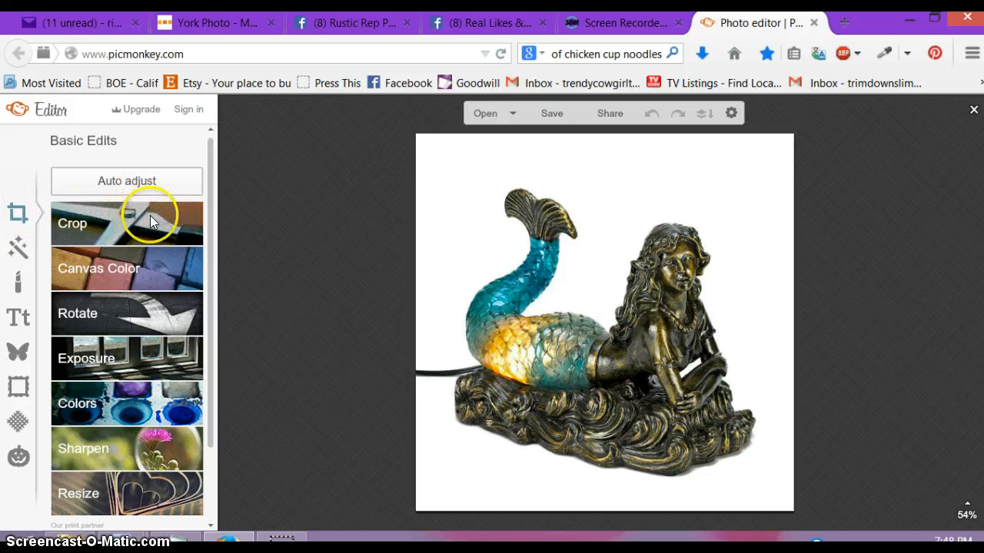
click(156, 312)
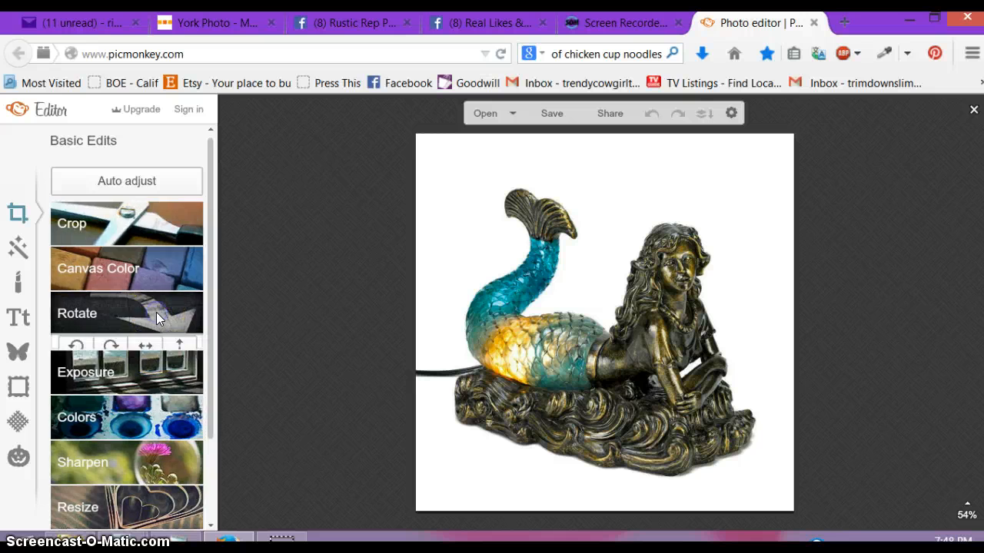
click(76, 347)
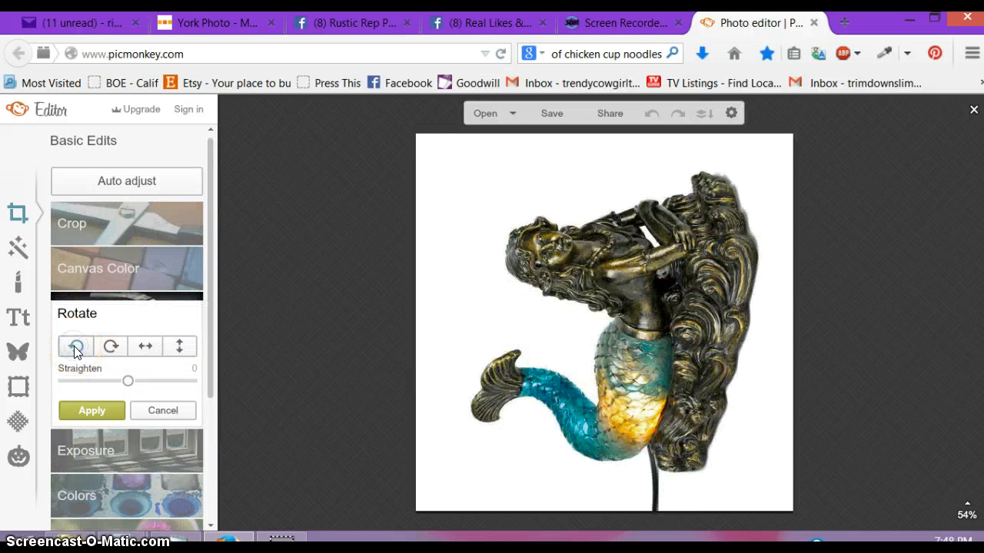
click(76, 347)
click(111, 346)
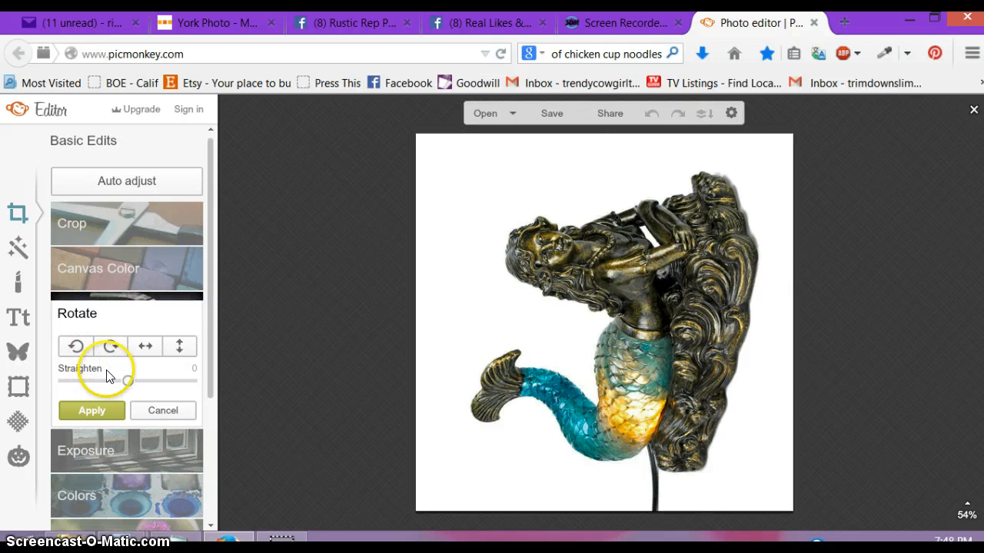
click(99, 411)
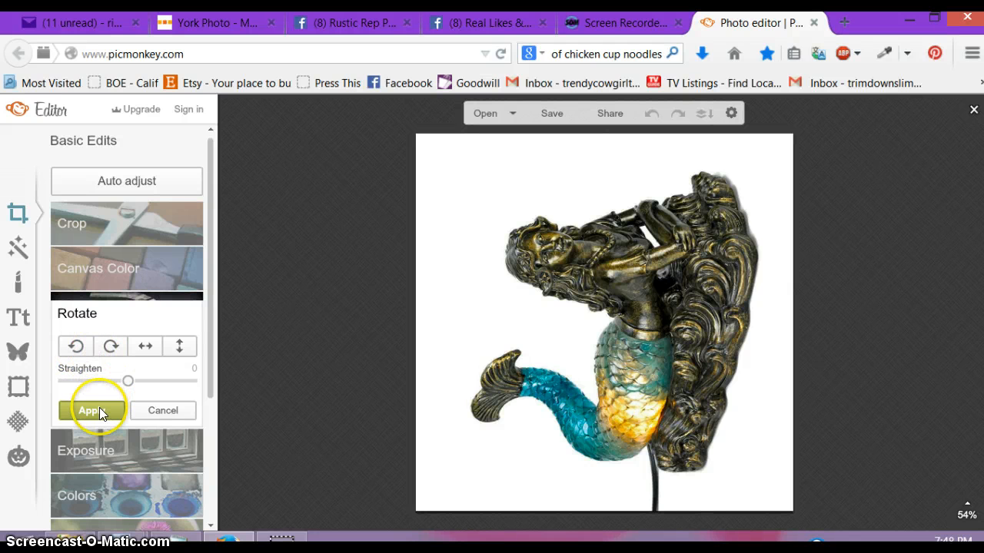
click(165, 410)
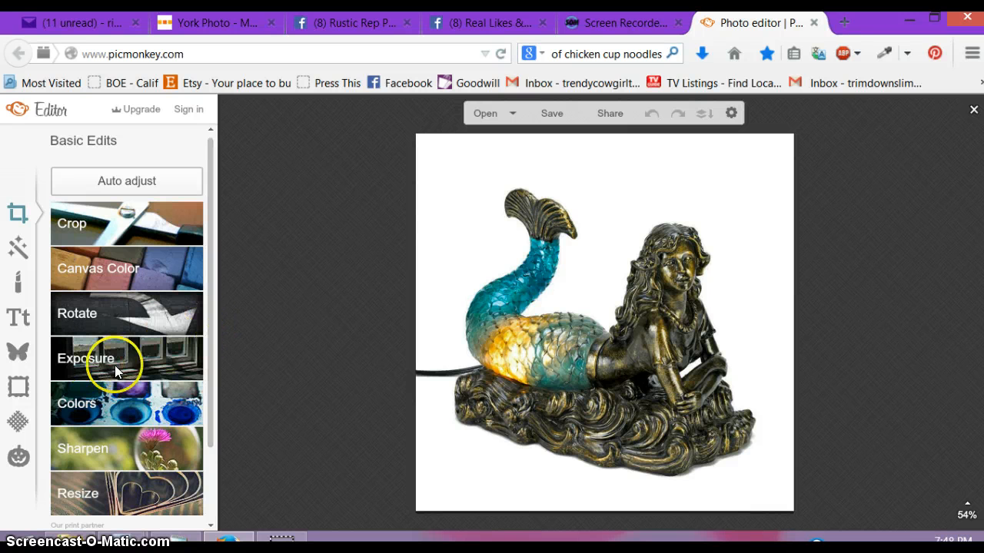
- Adjust the photo's brightness slightly with the Exposure edit and apply it
click(137, 366)
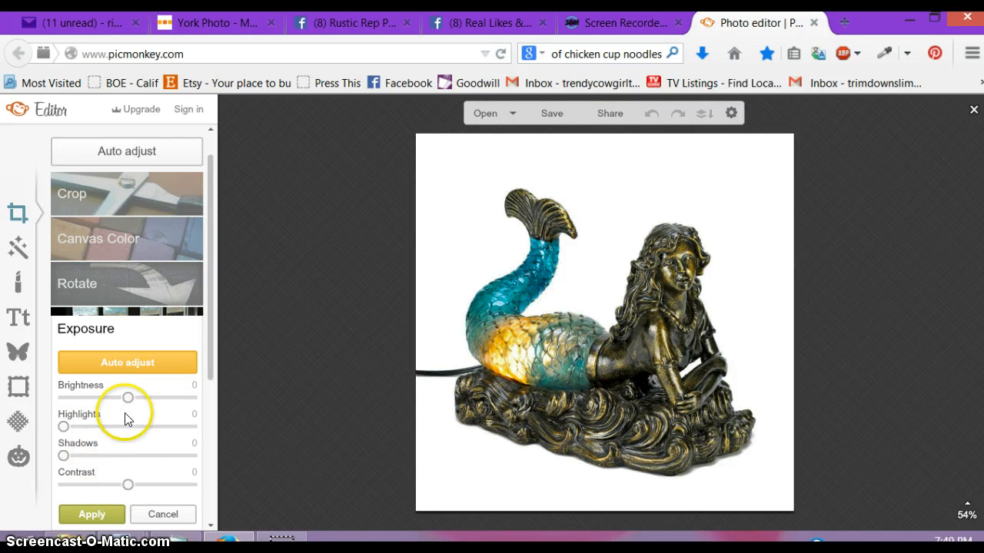
mouse_move(128, 398)
mouse_down()
mouse_move(166, 405)
mouse_move(129, 397)
mouse_up()
click(93, 514)
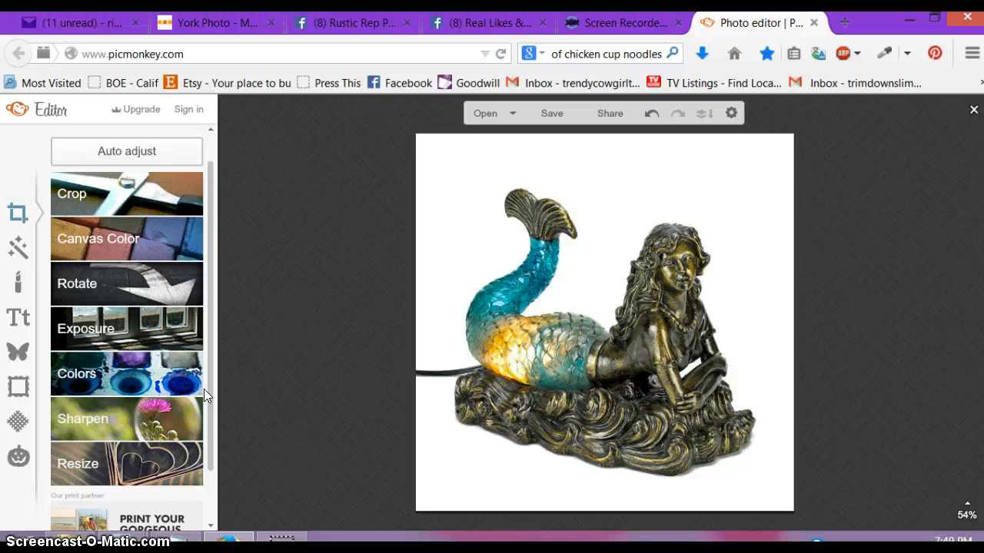
- Give the photo a Museum Matte frame with outer color 48b6b6 and an outer thickness of 96
click(20, 388)
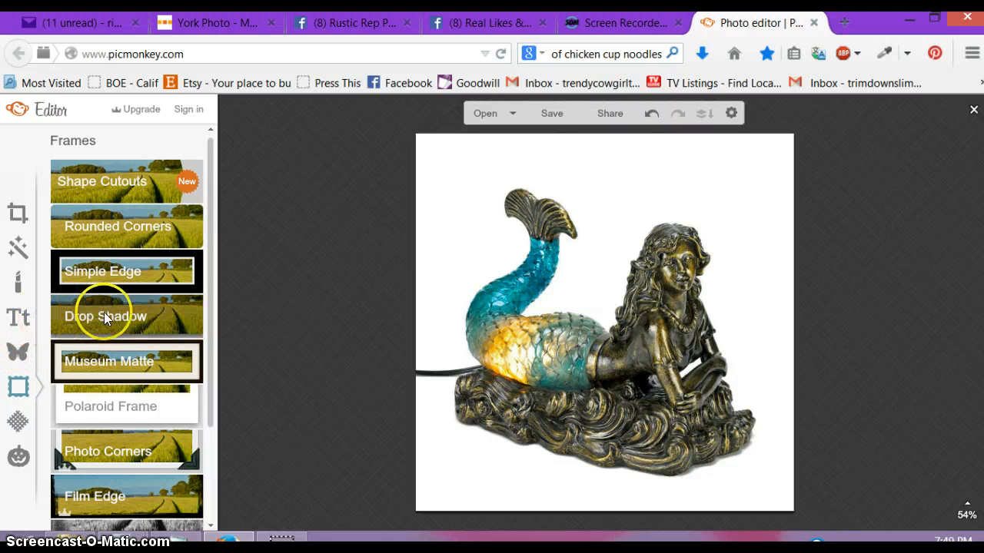
click(174, 357)
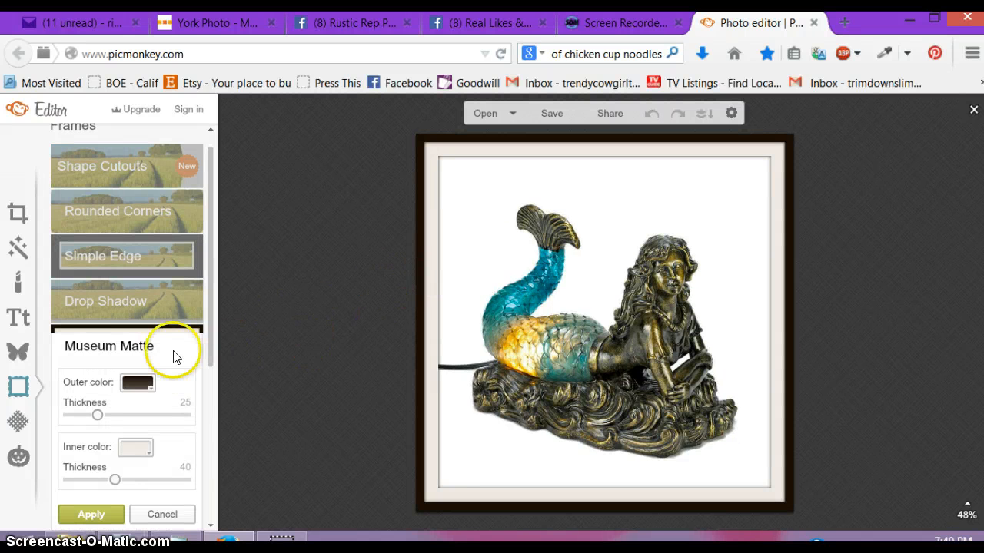
click(150, 391)
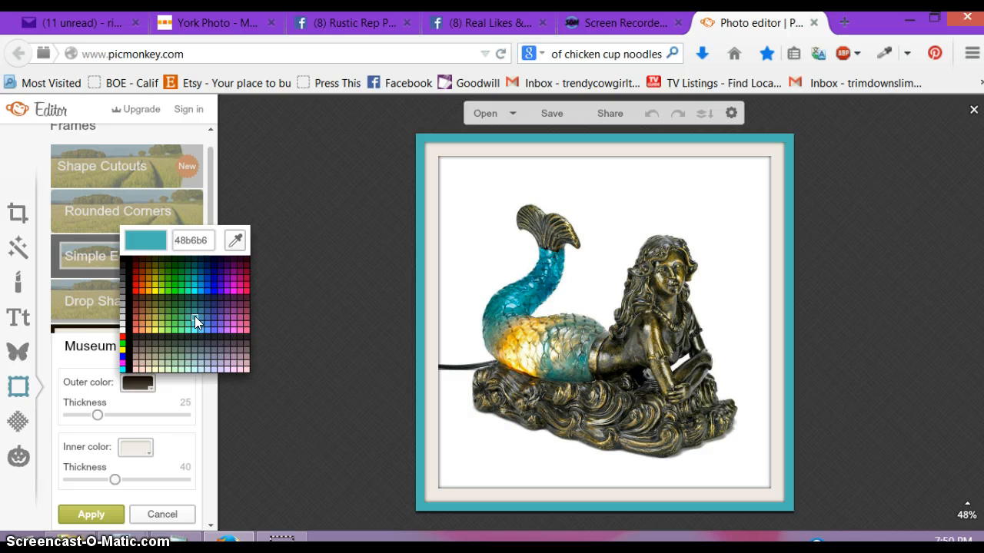
click(195, 316)
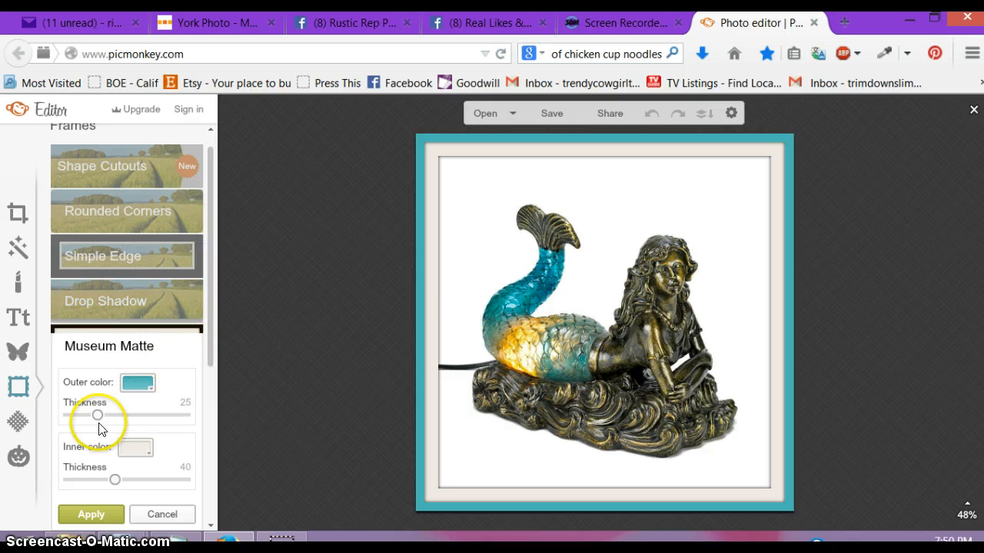
drag(96, 410, 179, 421)
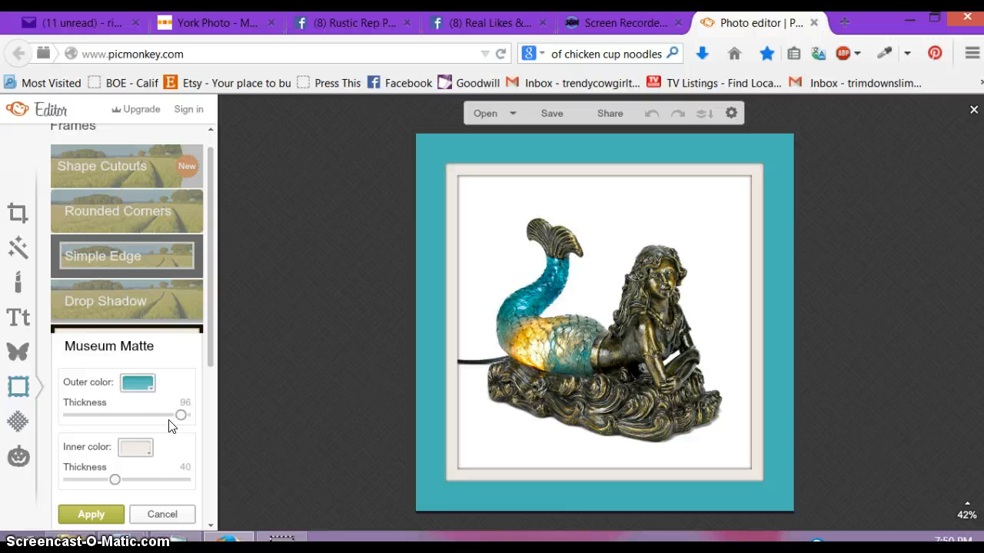
- Set the Museum Matte's inner thickness to 100, keeping its off-white inner color, and apply the frame
click(149, 454)
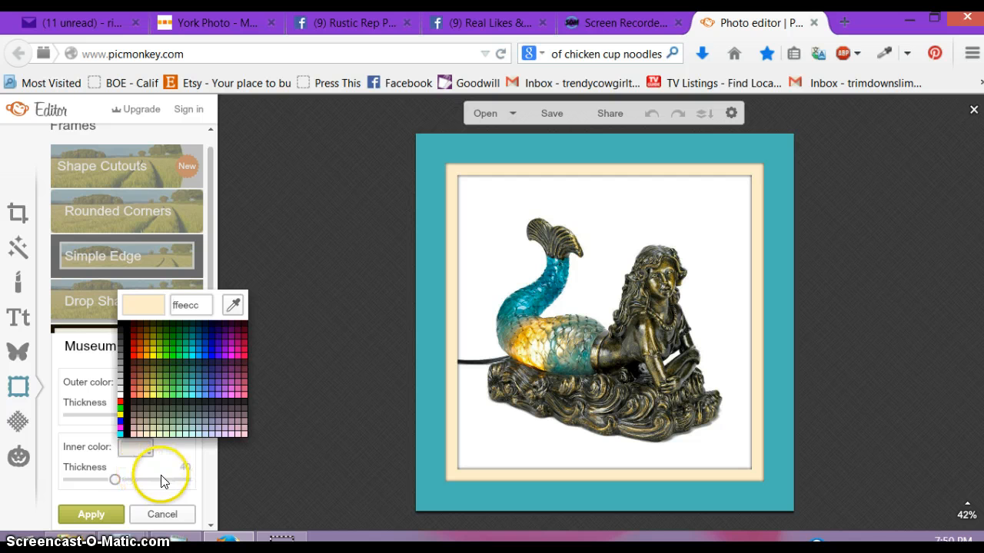
click(78, 481)
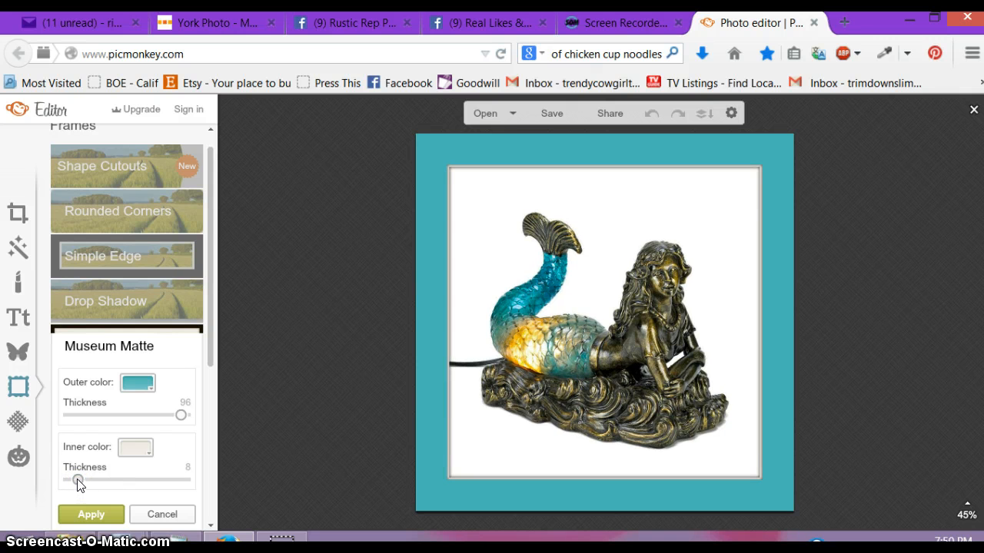
click(77, 481)
drag(79, 482, 241, 495)
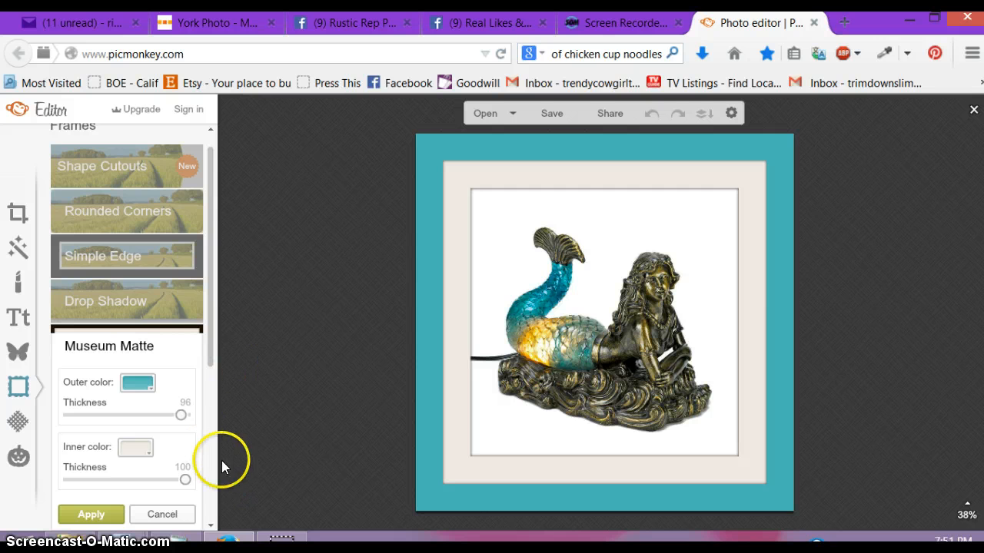
click(87, 517)
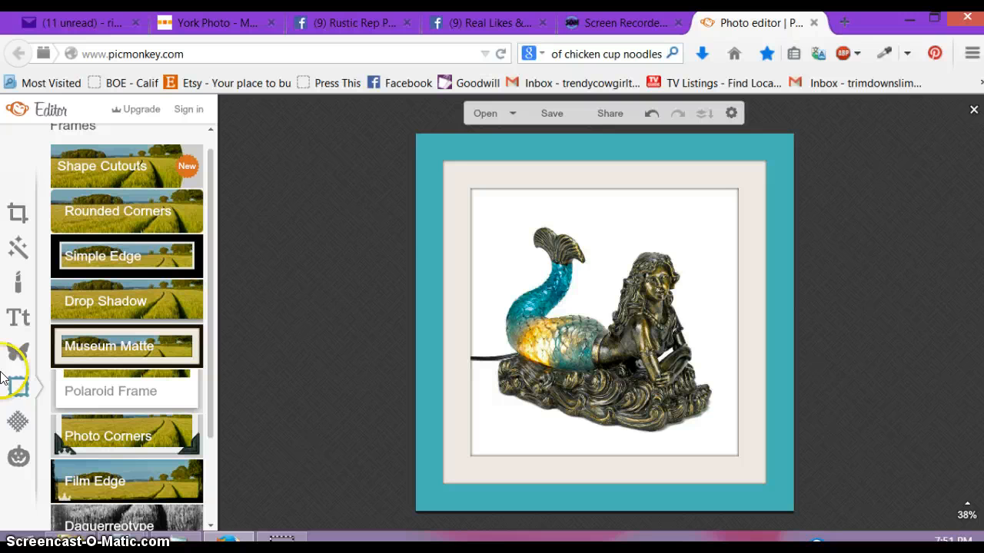
- Start adding an overlay image from the computer and browse to The Rustic Shop folder
click(19, 318)
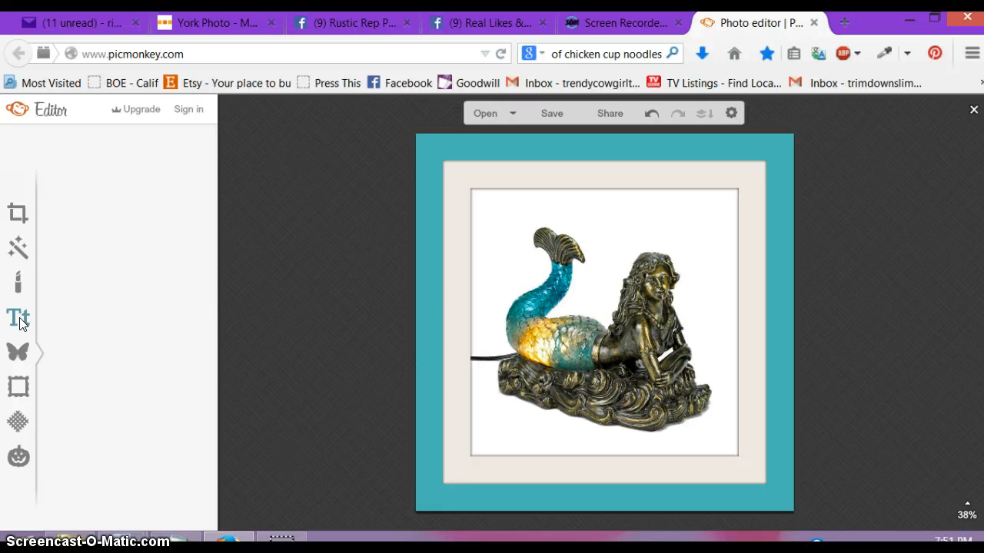
click(21, 358)
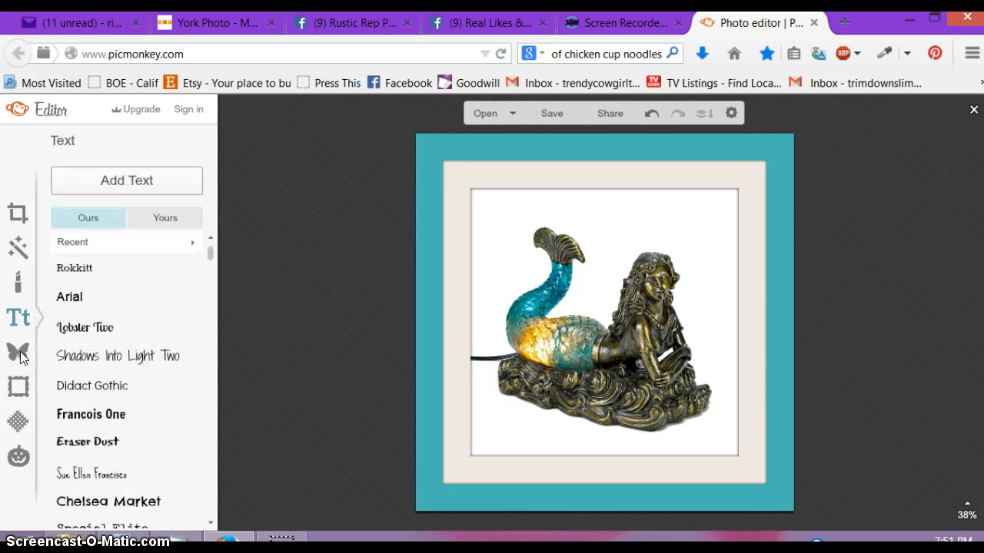
click(19, 355)
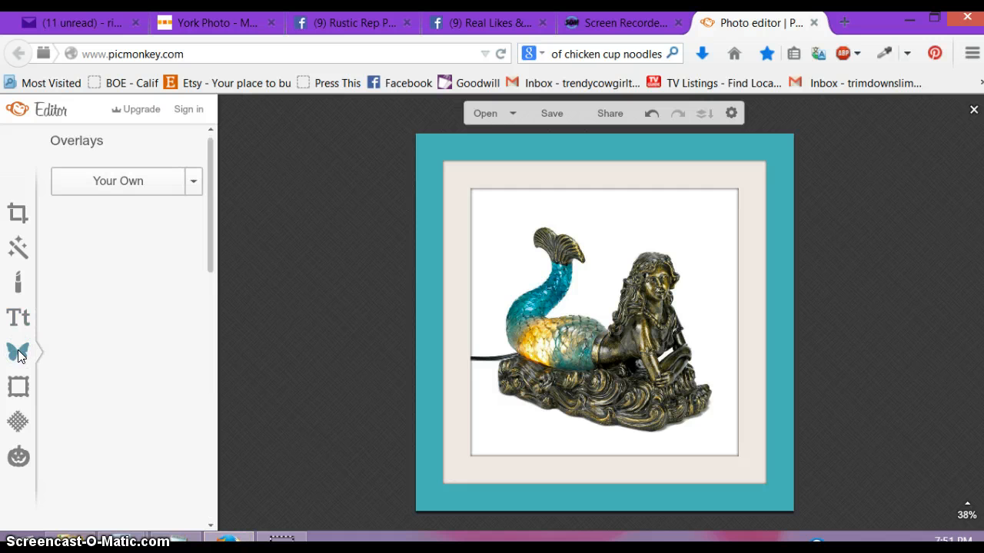
click(15, 357)
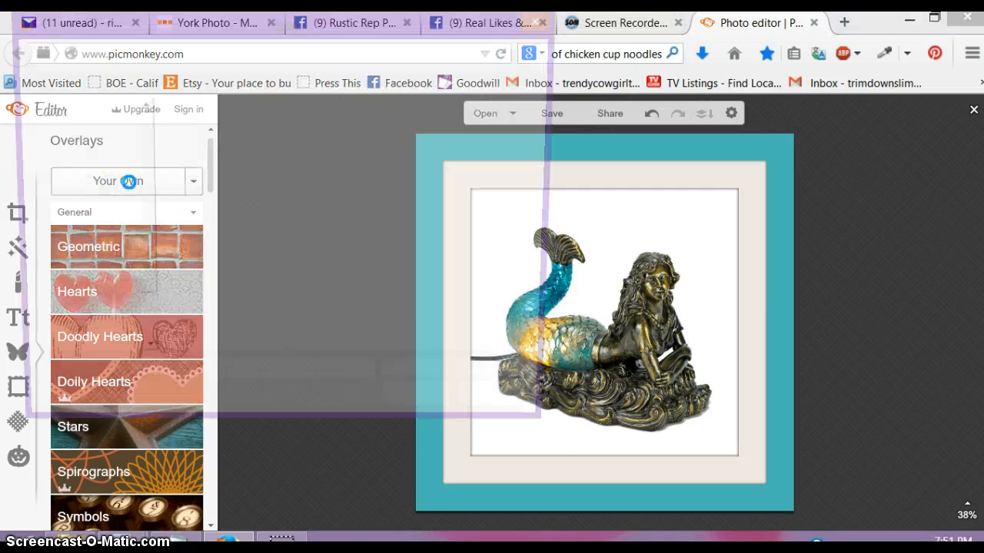
scroll(134, 184, down, 3)
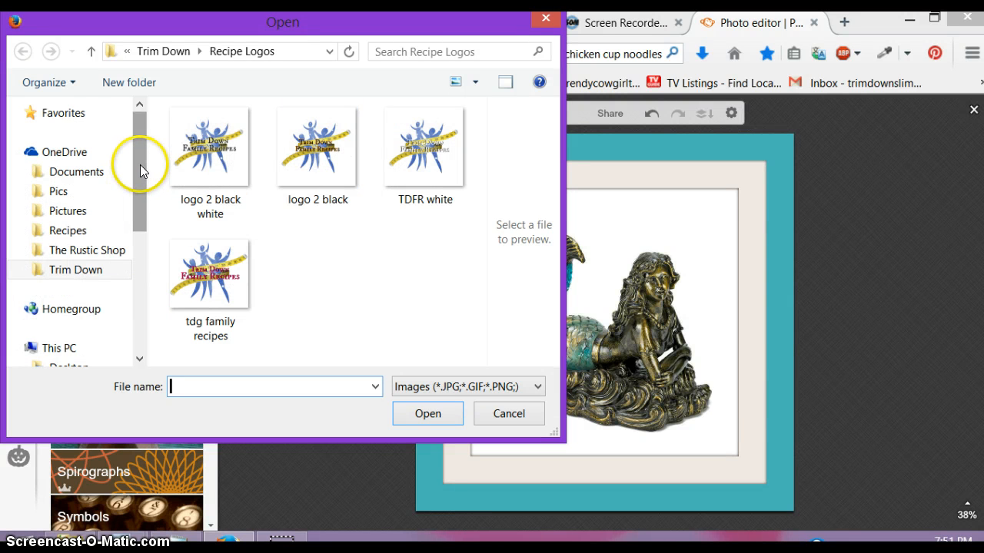
drag(140, 151, 139, 158)
click(87, 223)
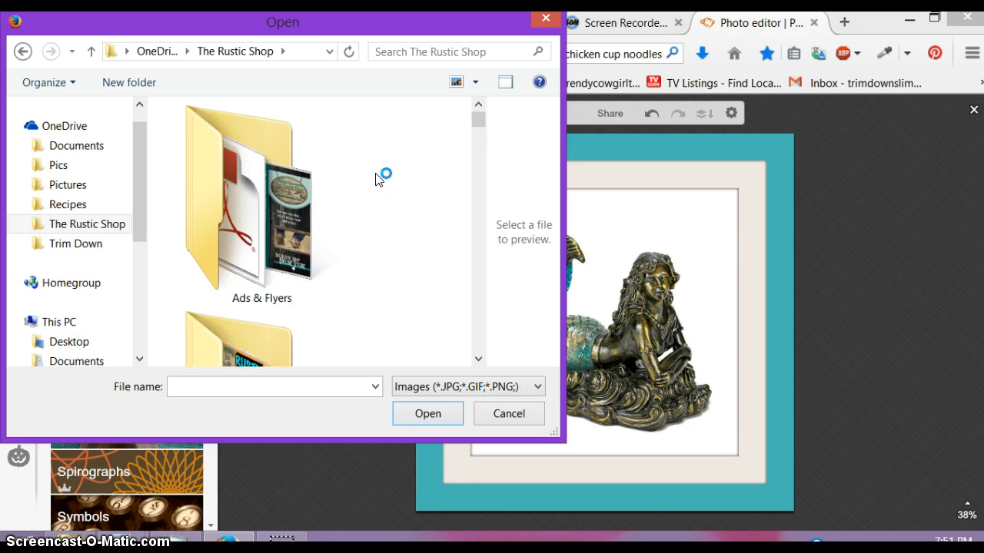
- Add the Trendy Cowgirl PNG logo from the Approved Logos folder as an overlay
scroll(377, 179, down, 2)
scroll(377, 179, down, 4)
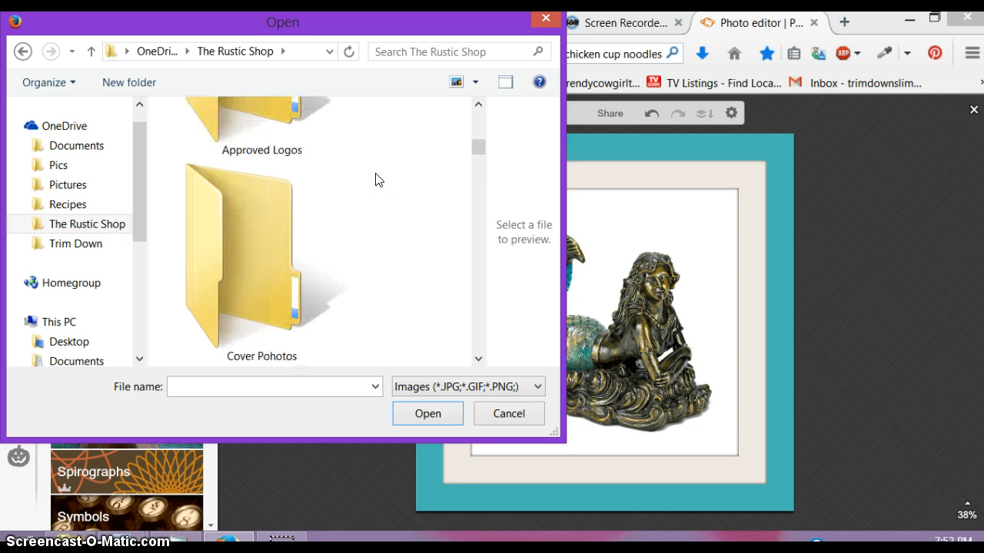
scroll(376, 180, up, 2)
double_click(270, 215)
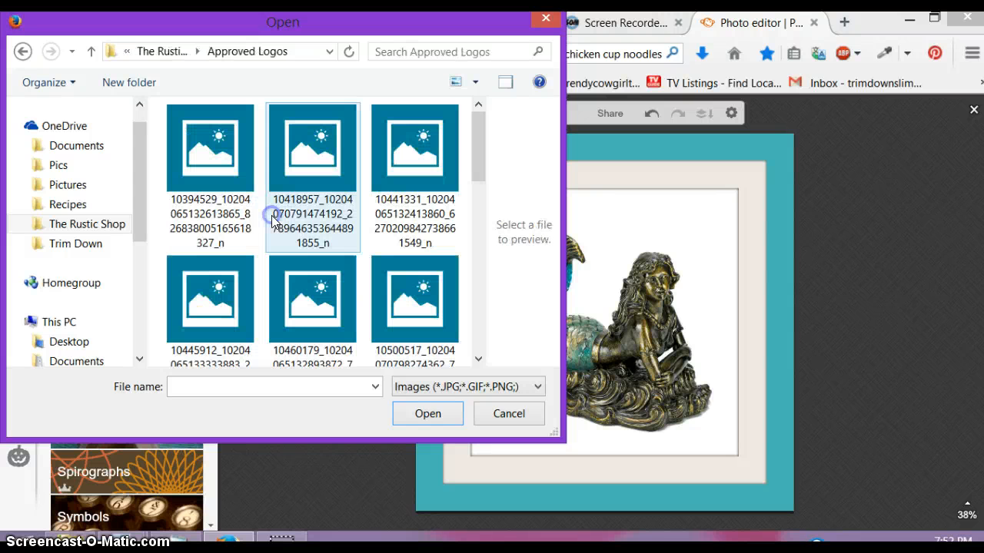
drag(475, 159, 452, 291)
click(297, 213)
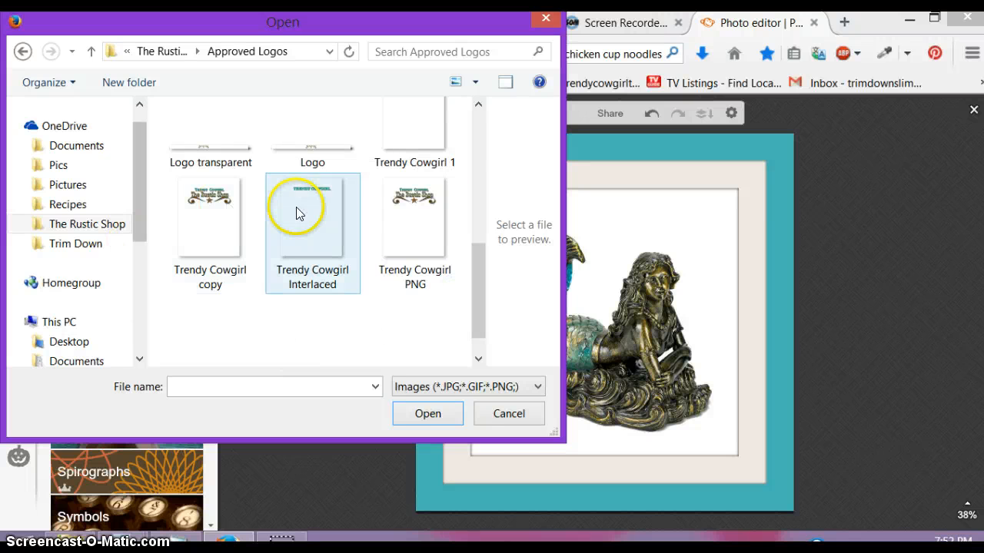
click(401, 228)
double_click(401, 228)
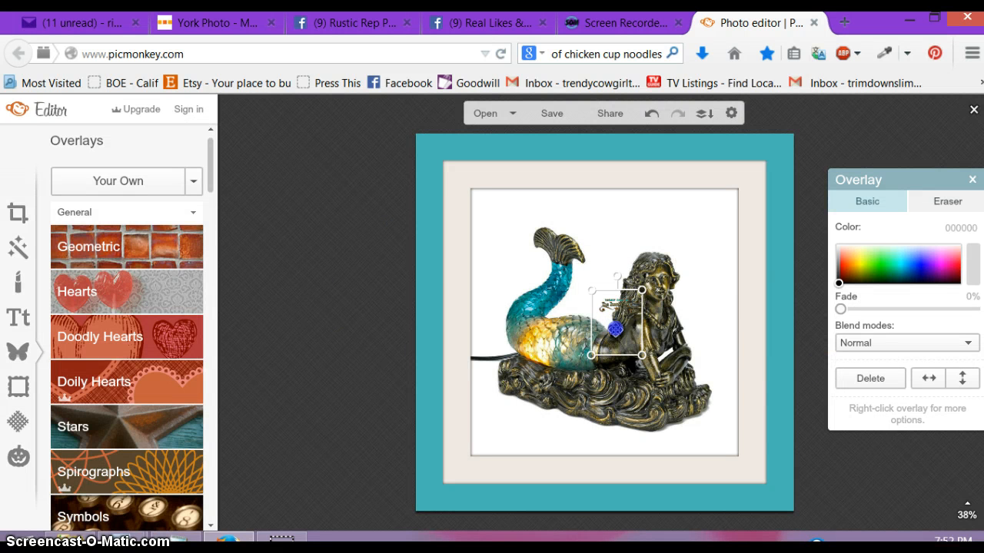
- Enlarge the logo overlay and place it in the upper-left corner of the white photo area, above the mermaid's tail
drag(615, 329, 504, 239)
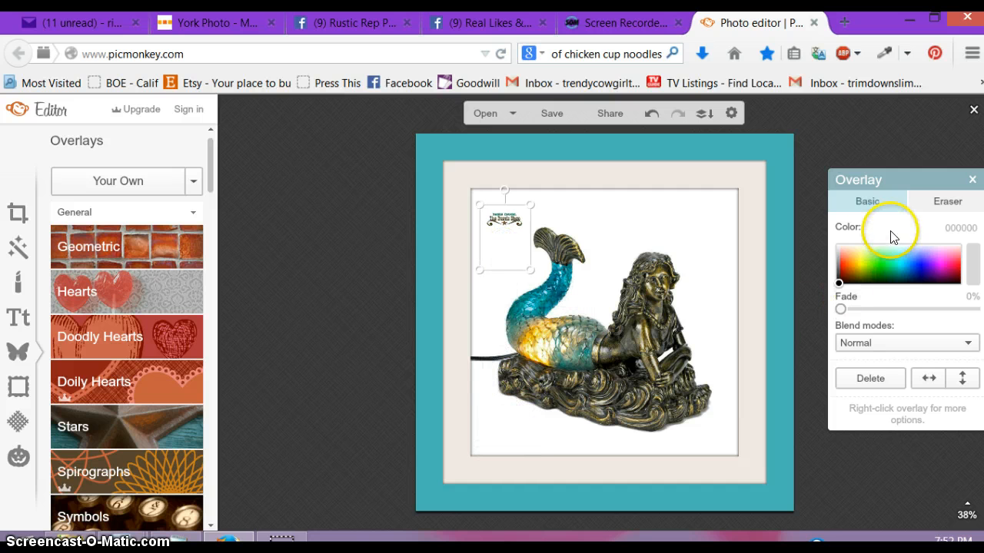
drag(918, 179, 893, 169)
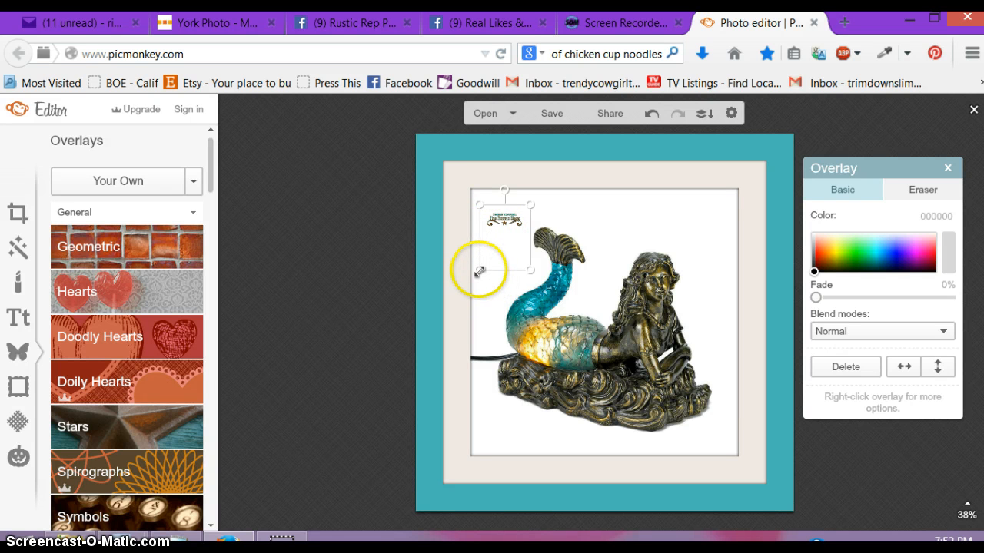
drag(478, 270, 421, 332)
drag(485, 263, 515, 243)
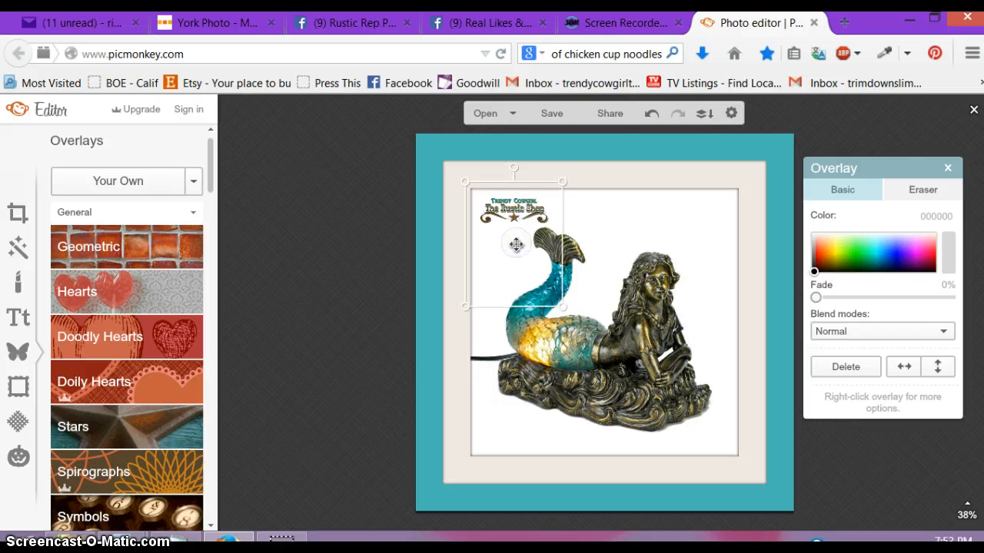
- Enlarge the logo overlay in the upper-left corner of the white photo area, keeping it above the mermaid's tail, and deselect it
drag(564, 306, 600, 355)
drag(537, 271, 529, 261)
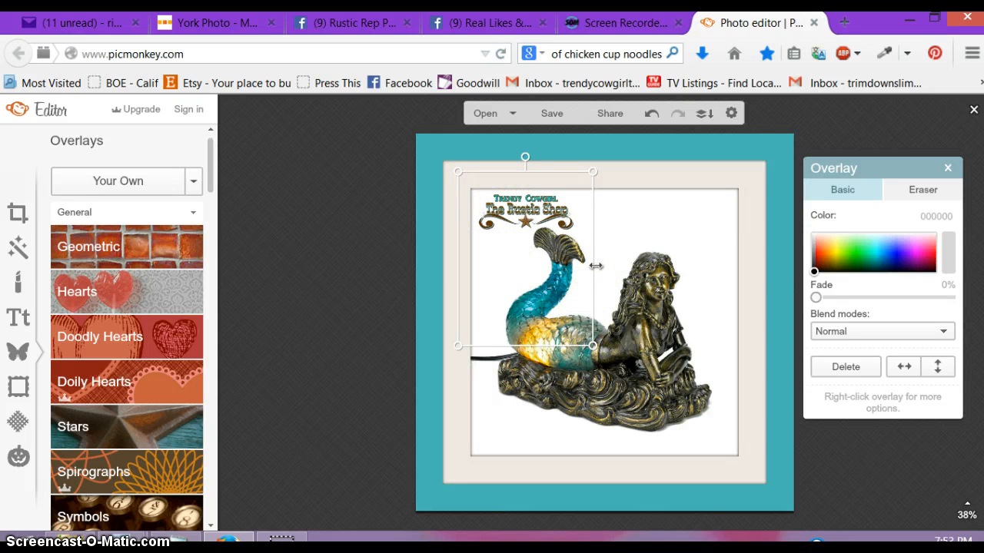
mouse_move(595, 264)
mouse_down()
mouse_move(642, 268)
mouse_move(598, 275)
mouse_up()
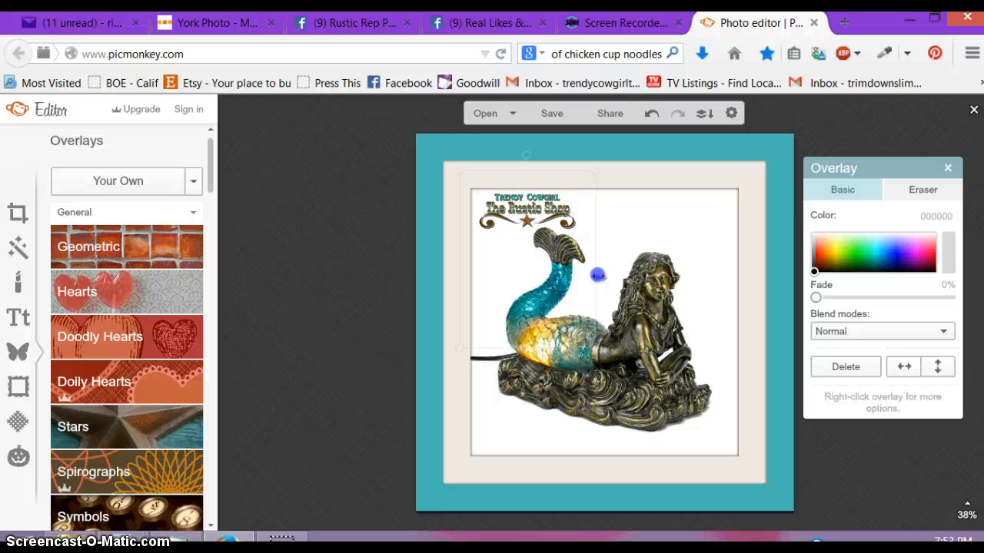
drag(598, 275, 595, 277)
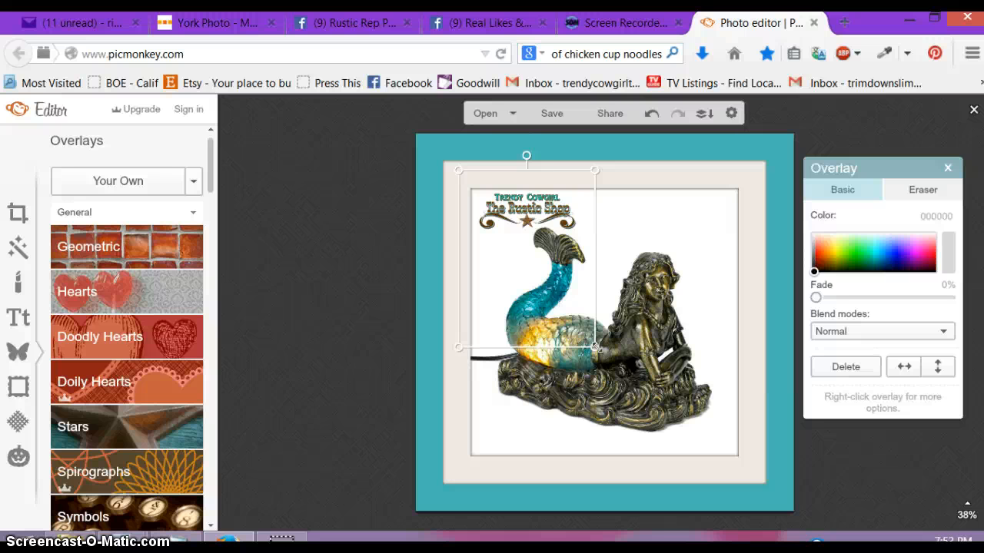
drag(596, 346, 535, 271)
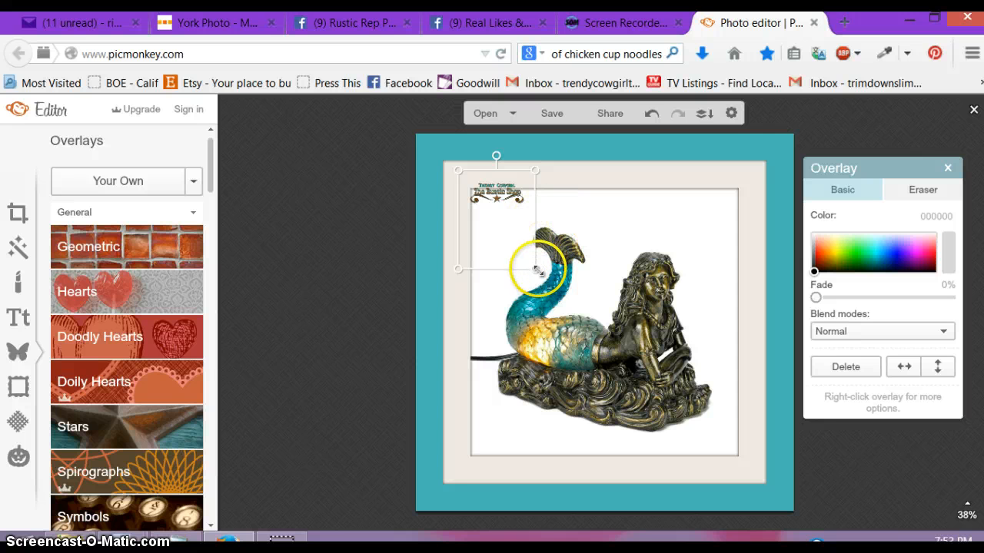
drag(536, 269, 613, 352)
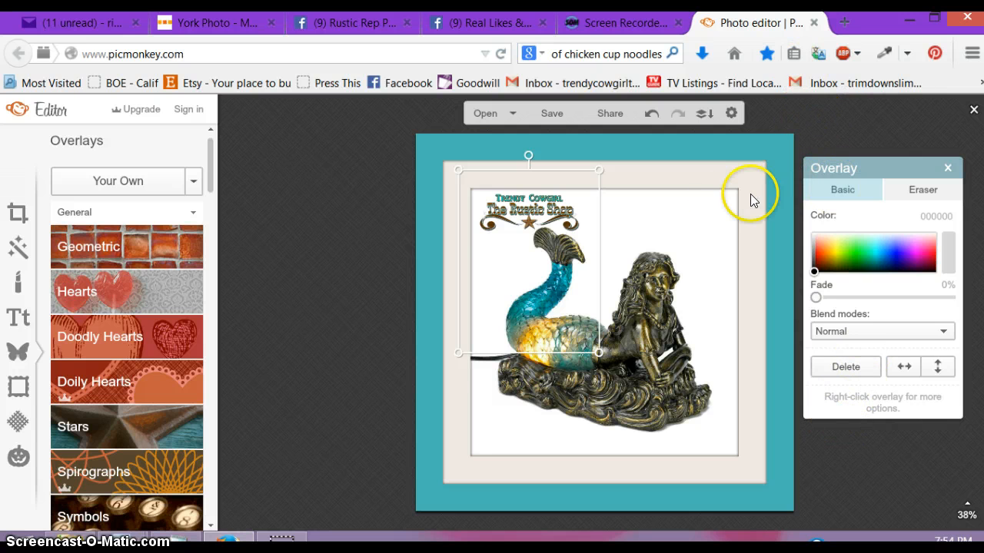
click(716, 213)
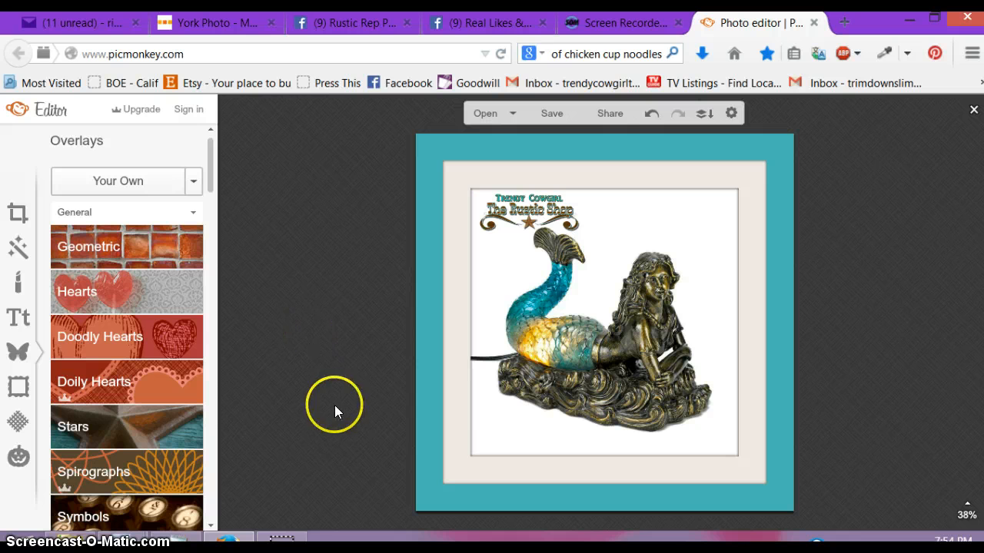
- Add a text box in the Rokkit font, place it just below the mermaid's base and widen it past the photo's right edge
click(17, 317)
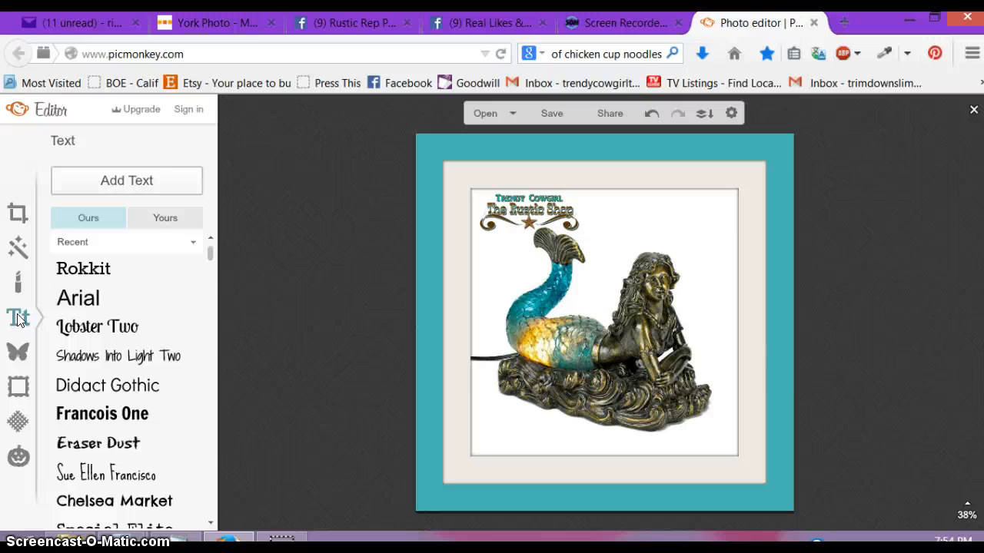
click(84, 269)
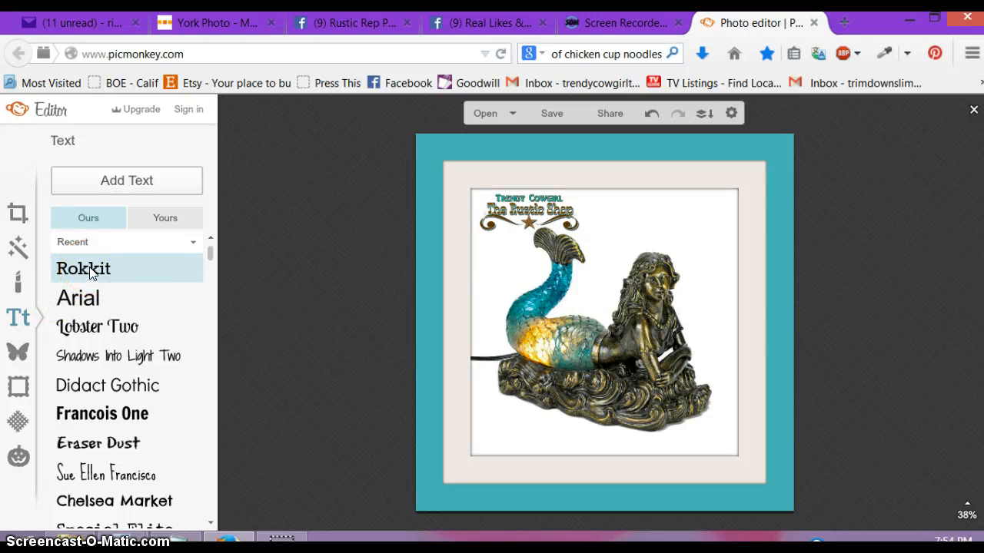
click(90, 273)
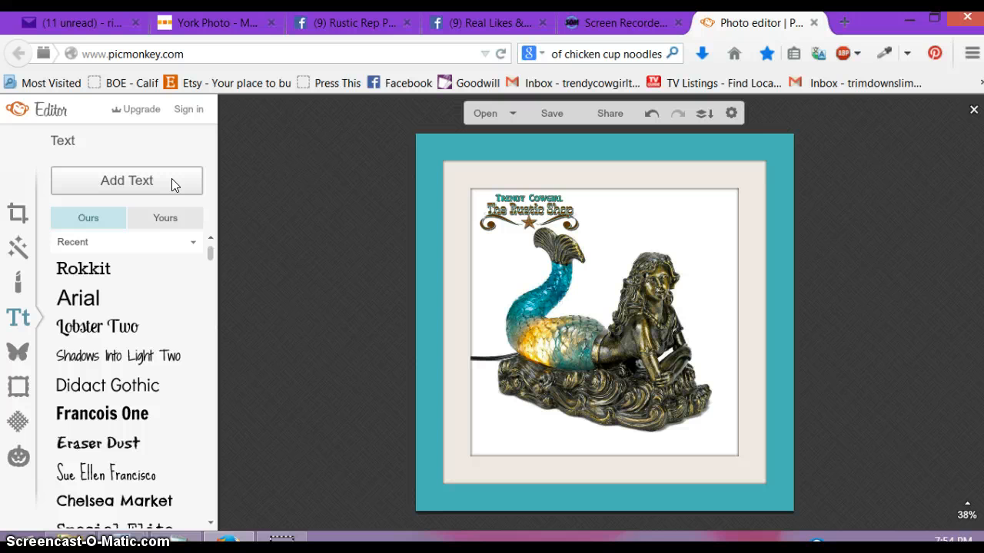
click(130, 182)
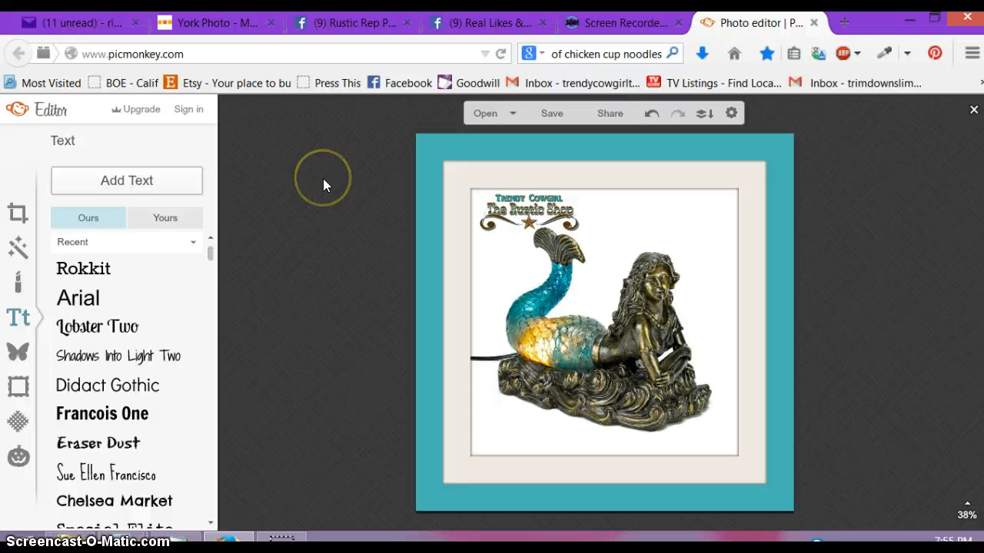
click(125, 182)
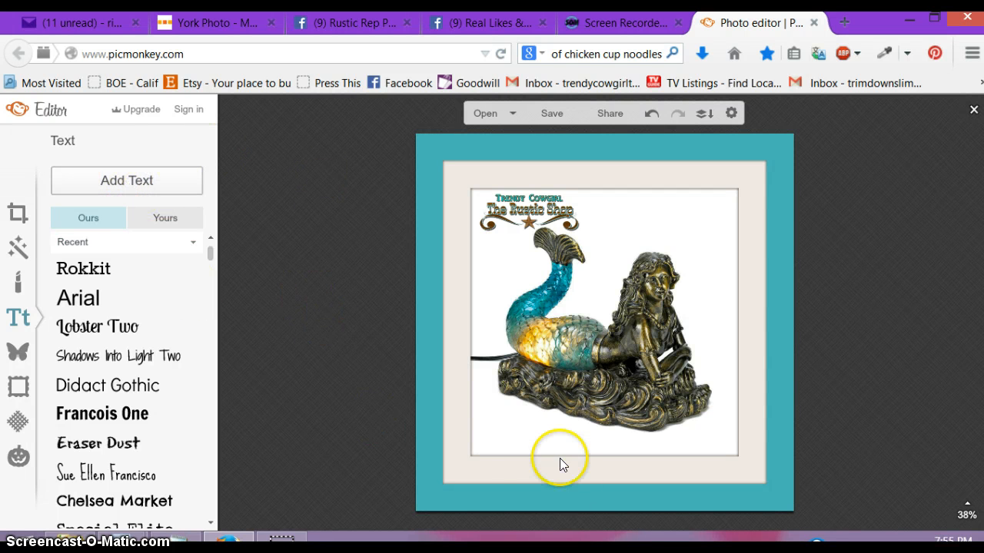
click(117, 186)
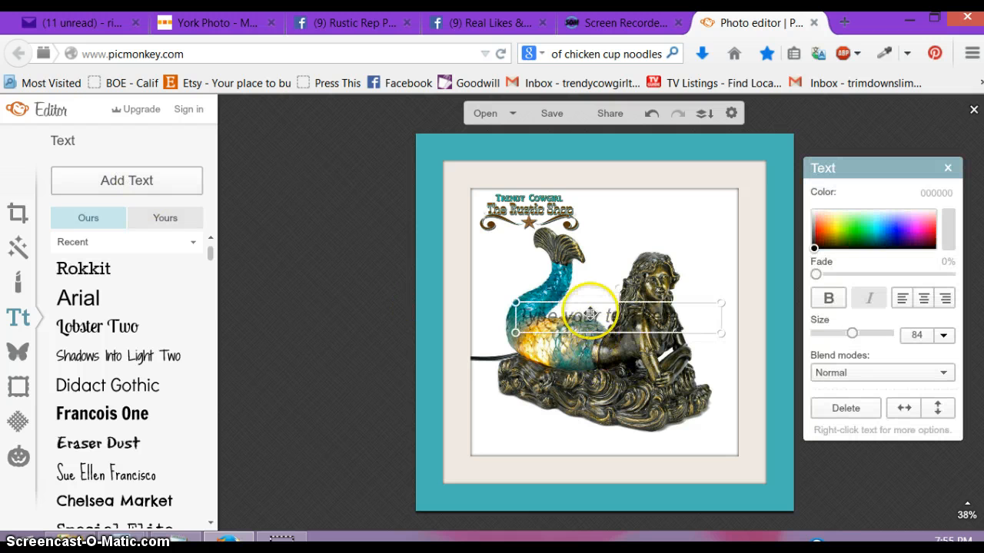
drag(590, 313, 582, 435)
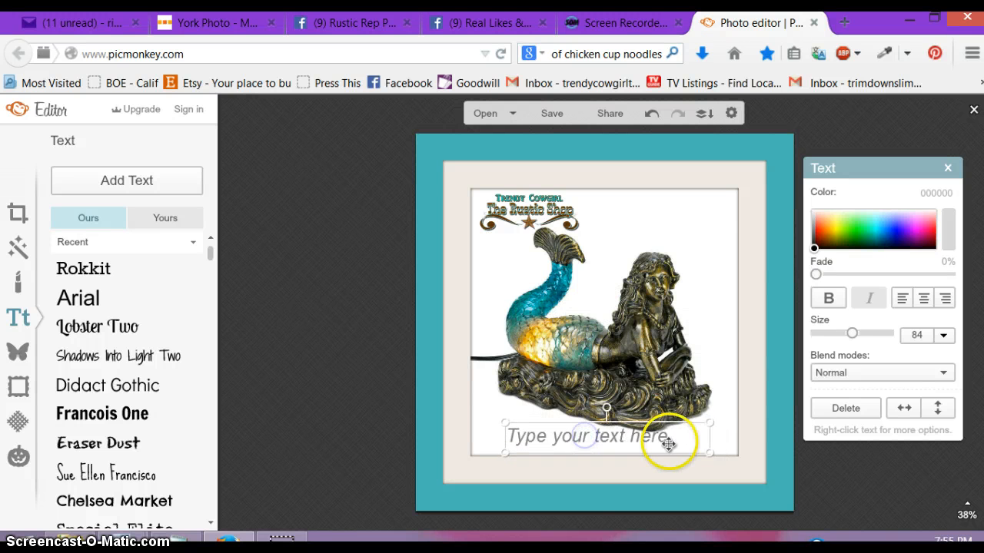
drag(709, 438, 747, 438)
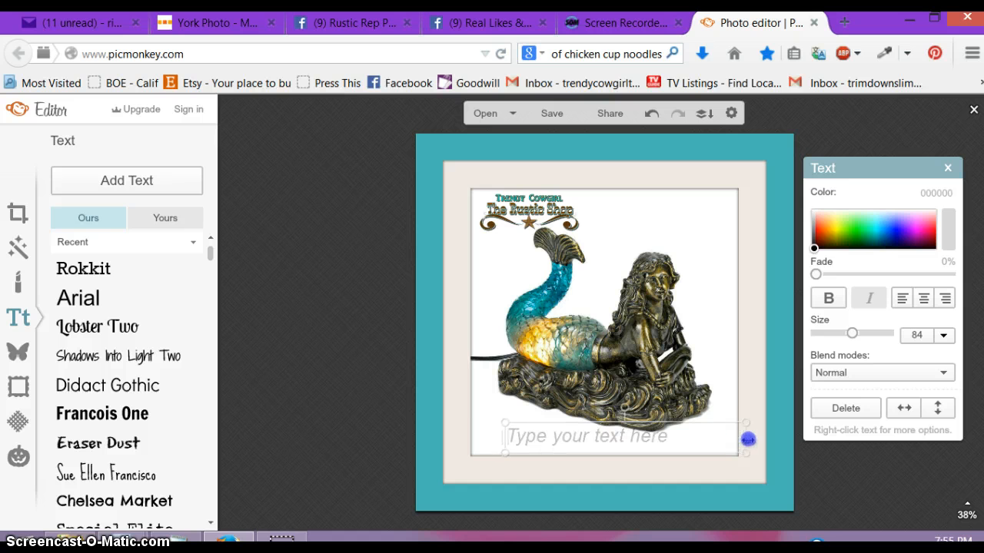
click(538, 442)
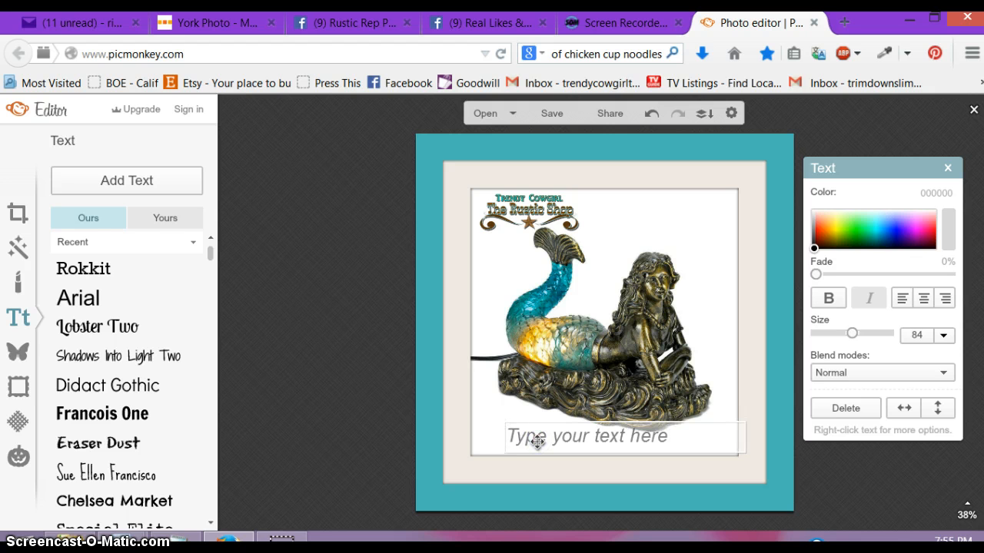
click(530, 452)
text(www)
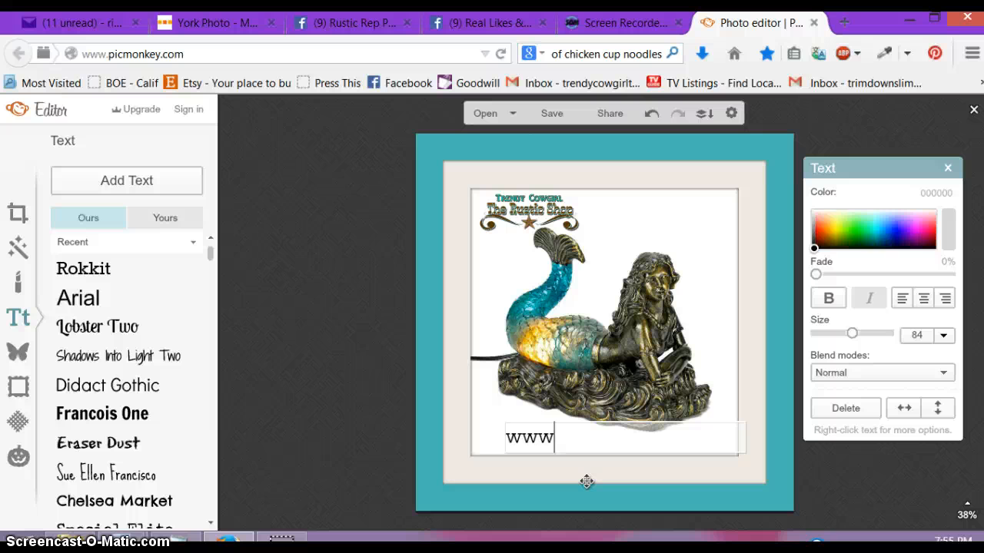
text(.ShopT)
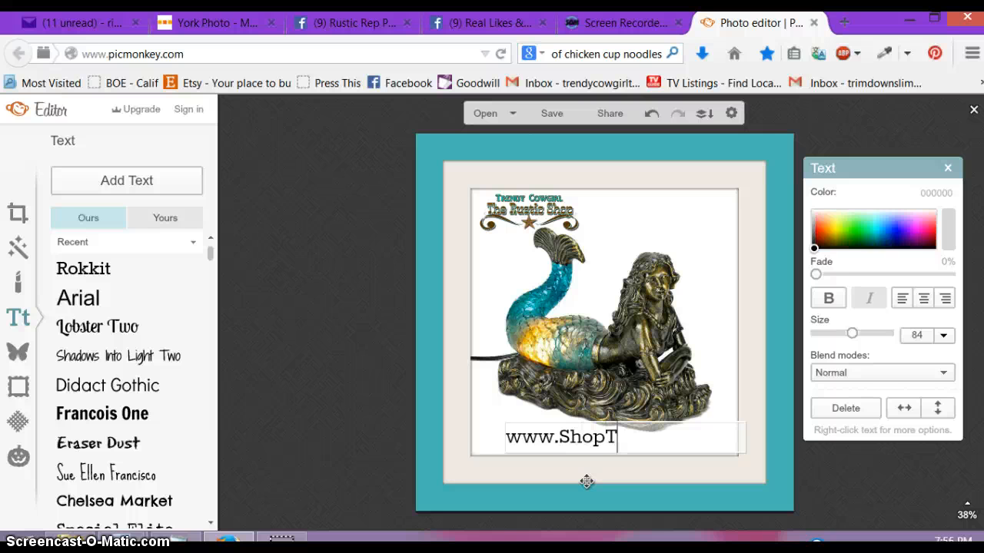
text(rendy)
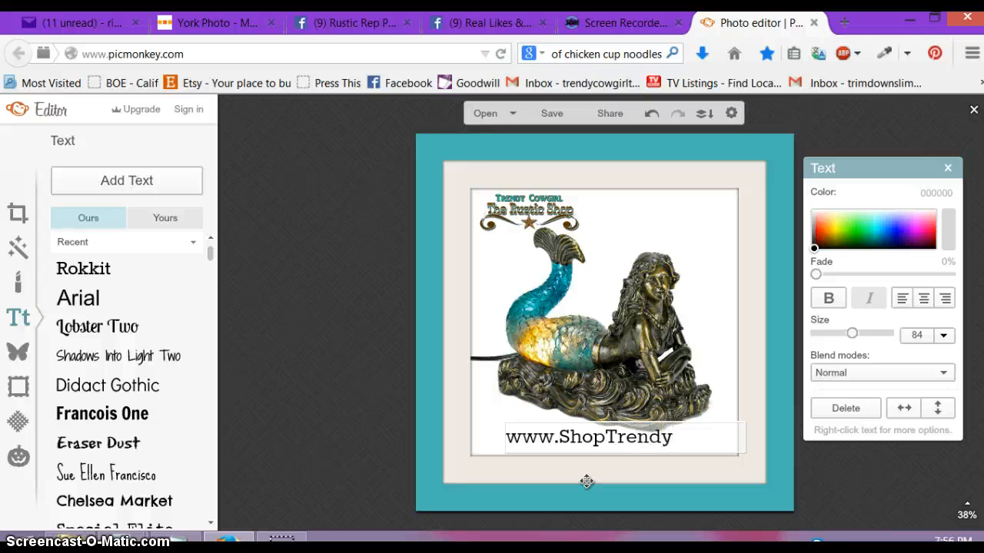
text(Cowgirl.co)
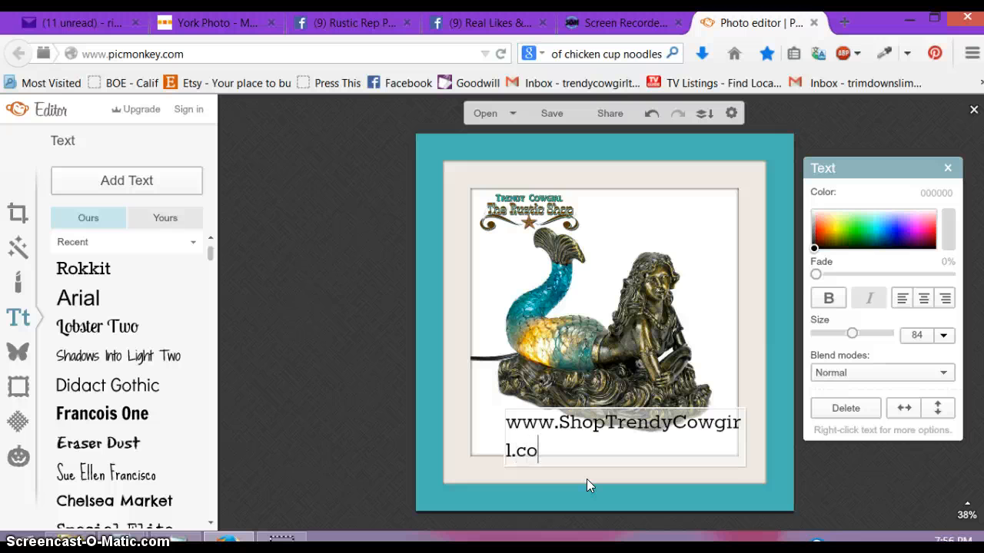
text(m)
- Reduce the web address text to size 53 and move it onto the off-white matte below the photo's lower-right corner
click(641, 446)
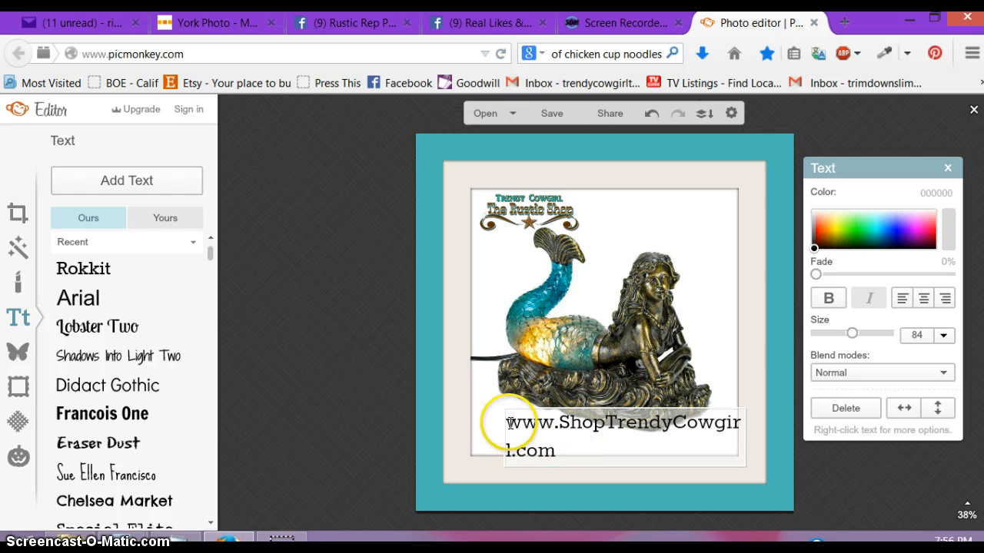
drag(501, 417, 555, 445)
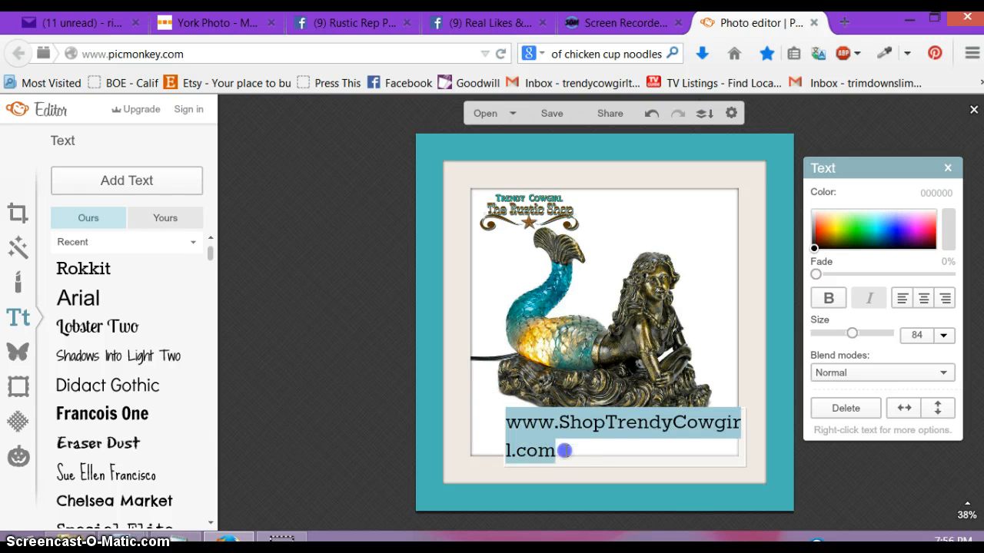
click(944, 337)
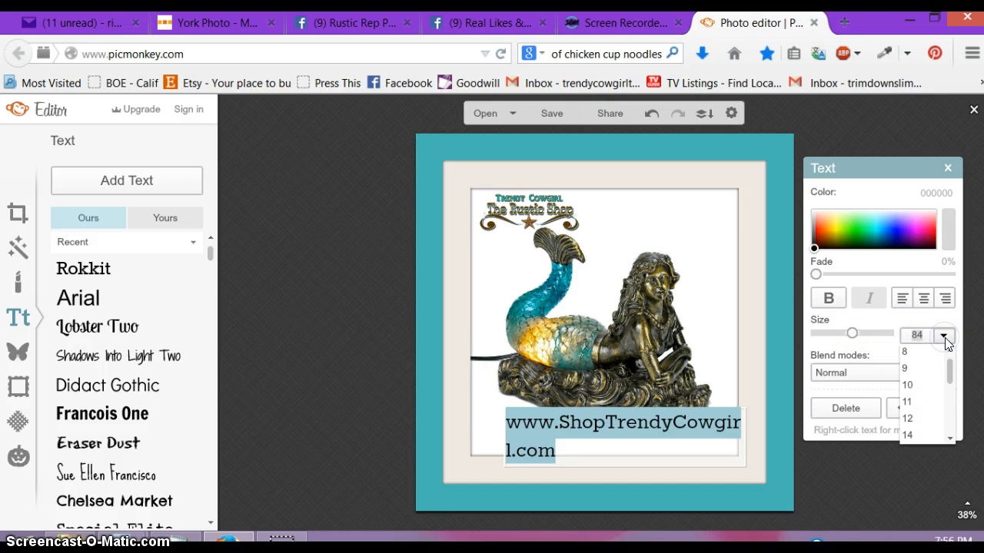
click(944, 337)
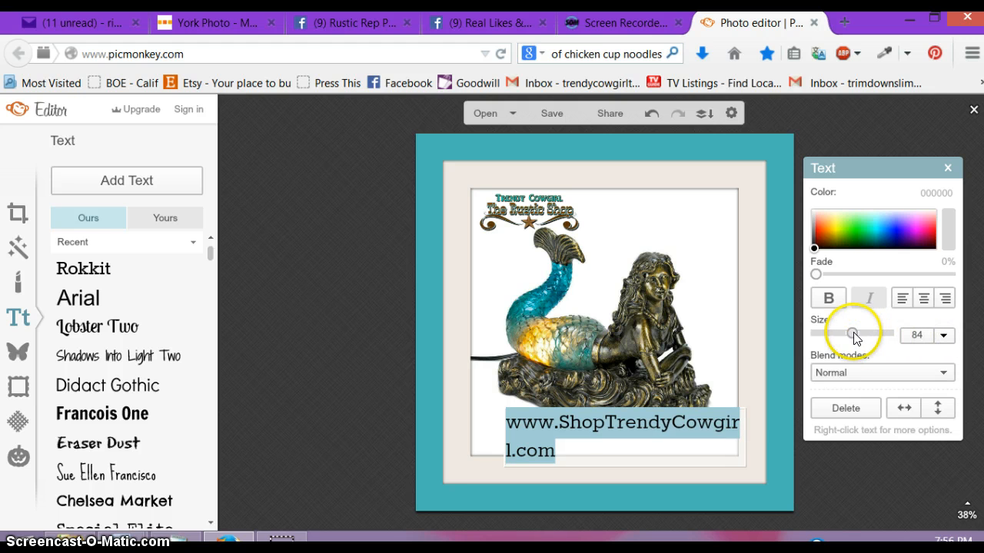
drag(854, 335, 843, 339)
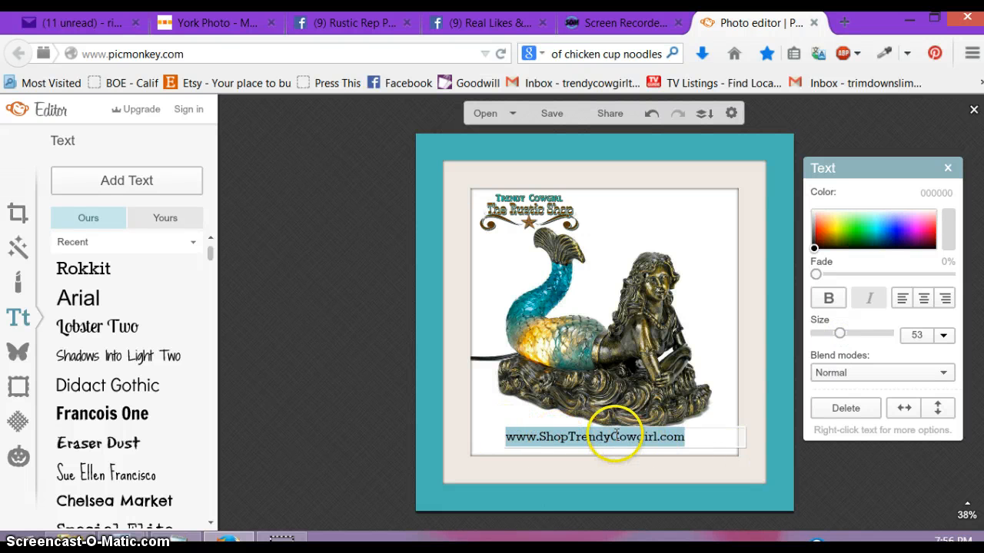
click(503, 413)
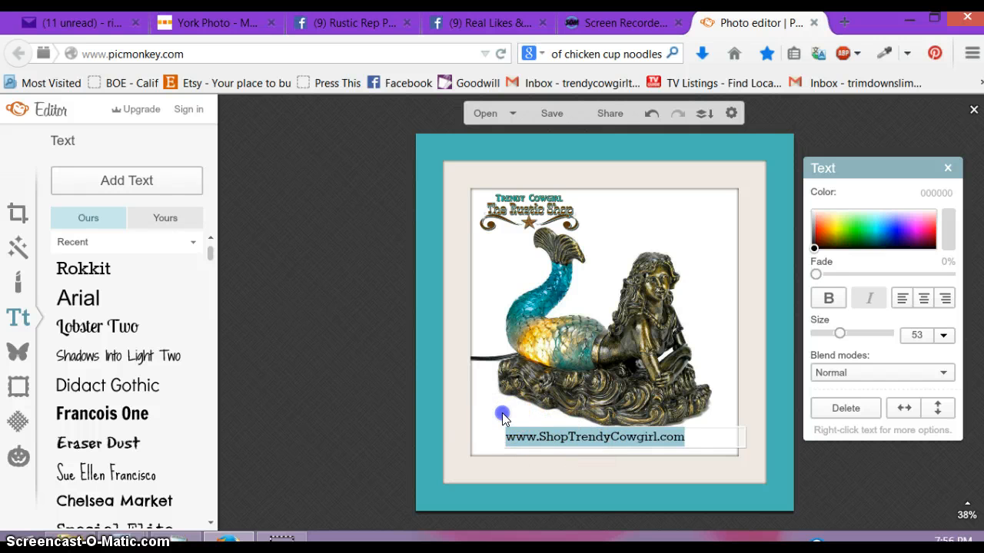
drag(608, 437, 683, 470)
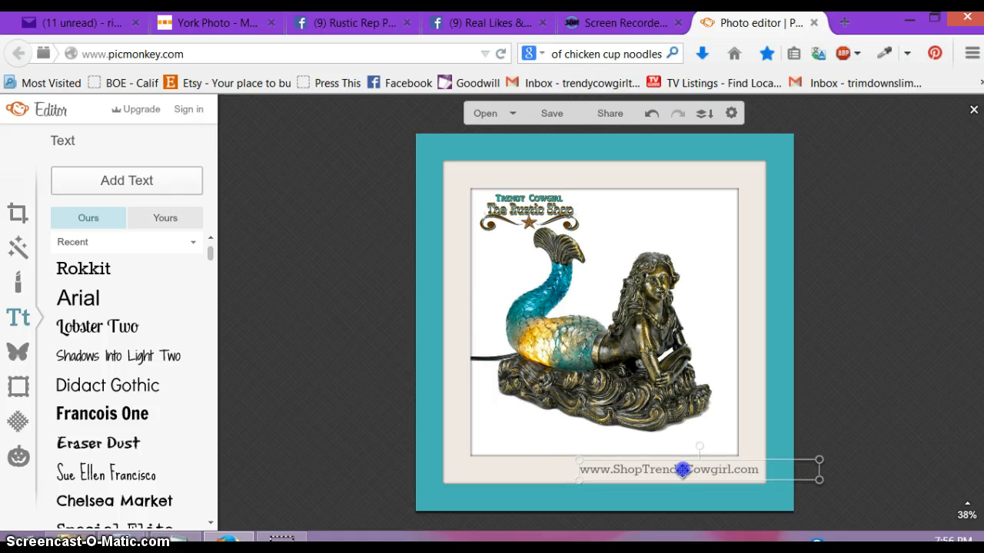
drag(682, 469, 682, 469)
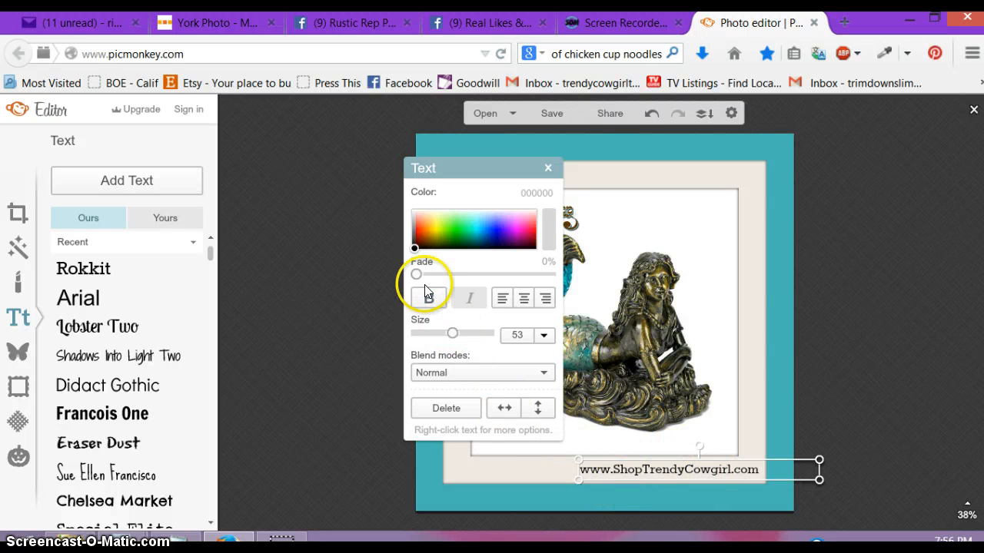
- Recolor the web address text to bright turquoise blue, 12dcff
click(763, 471)
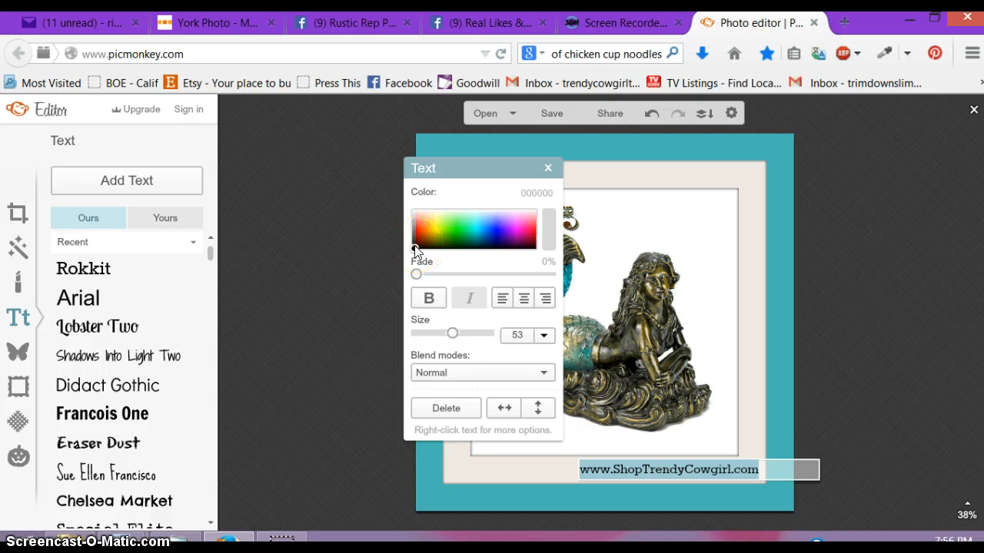
drag(415, 250, 443, 240)
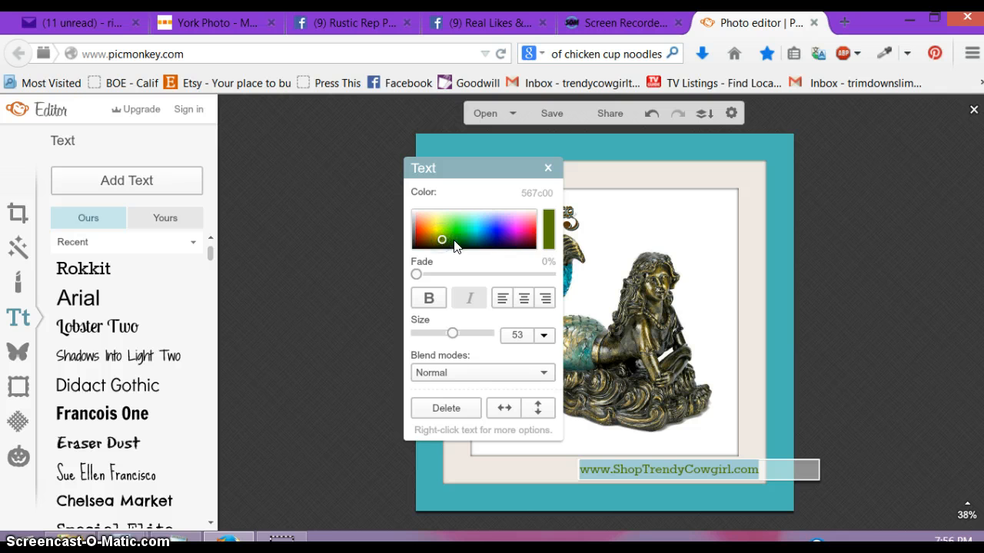
click(553, 235)
drag(442, 238, 477, 234)
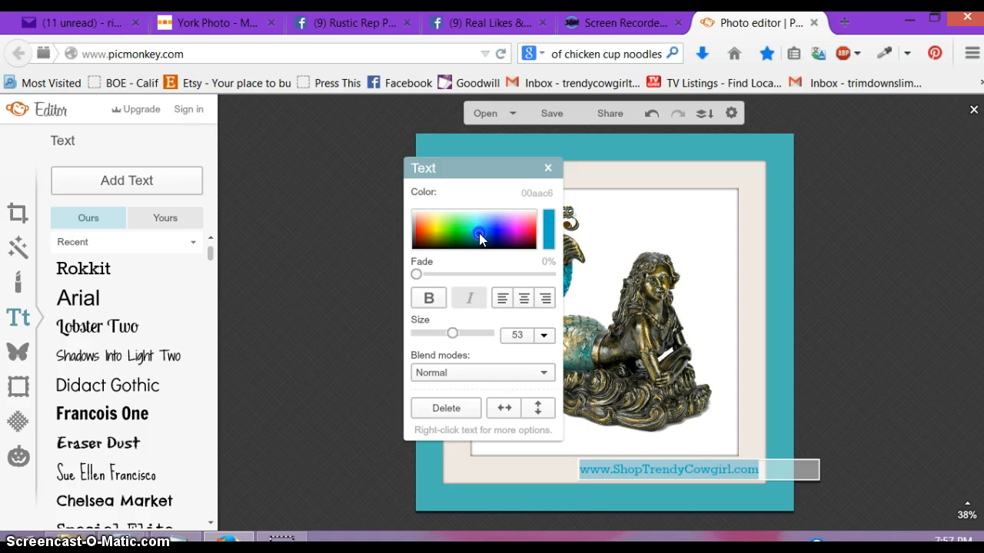
drag(479, 233, 479, 227)
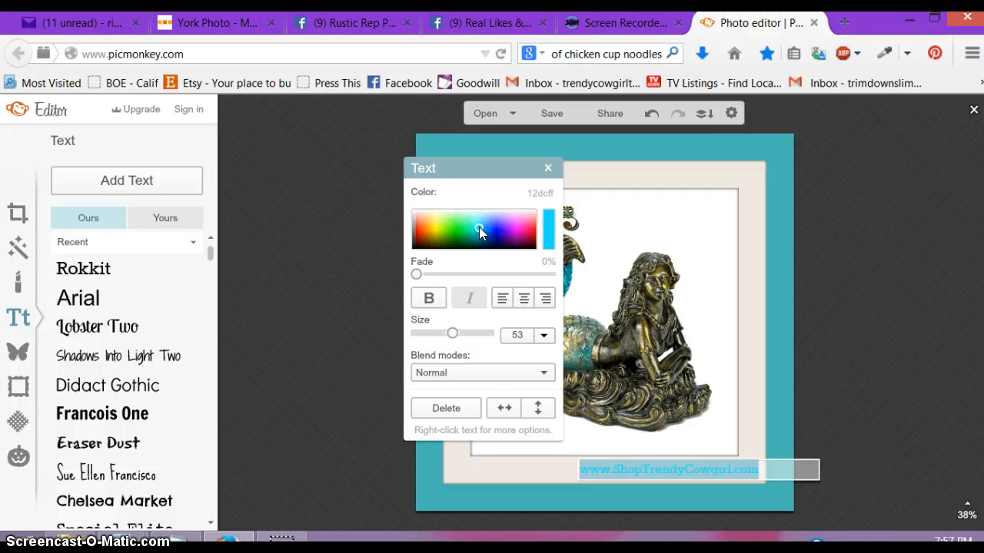
click(753, 449)
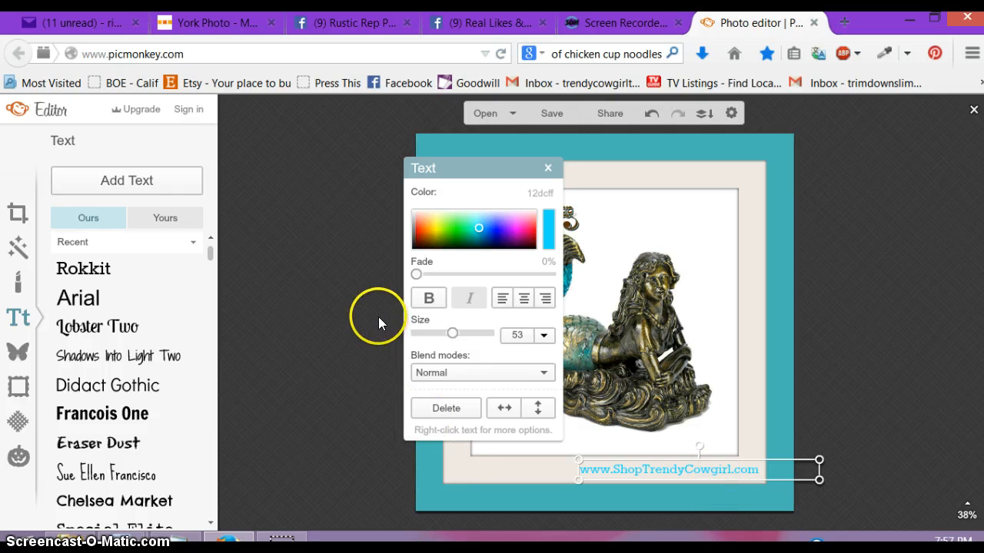
- Make the whole web address text bold and finish editing it
click(428, 300)
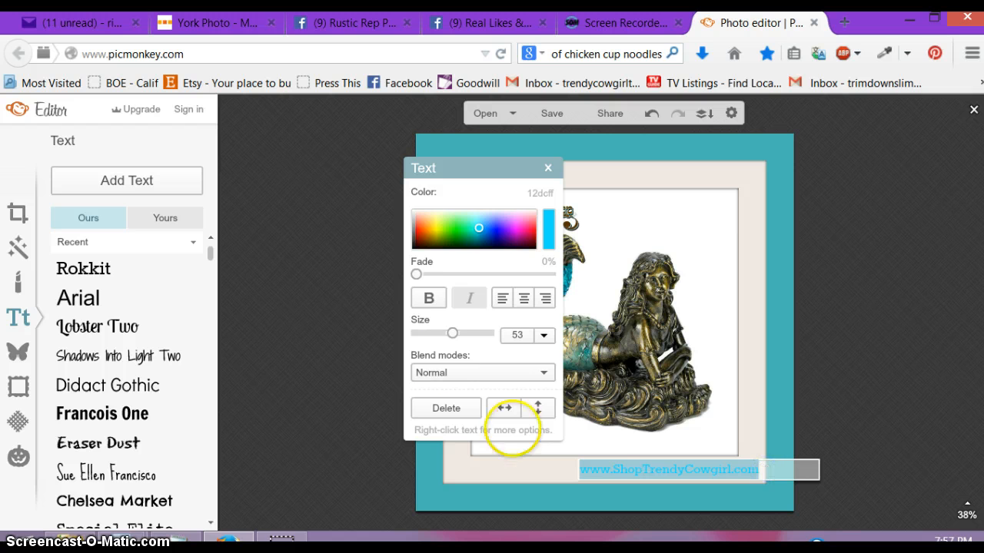
click(426, 300)
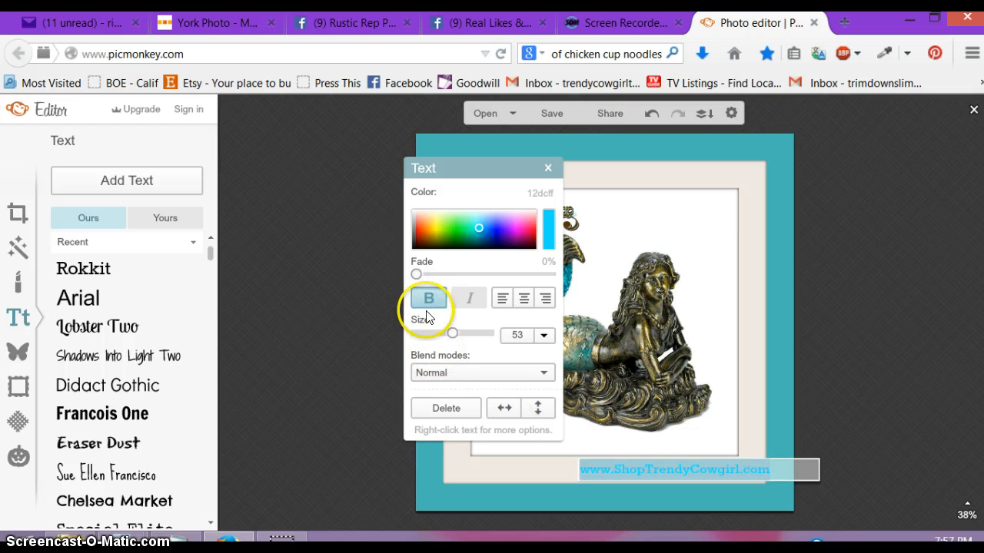
click(735, 415)
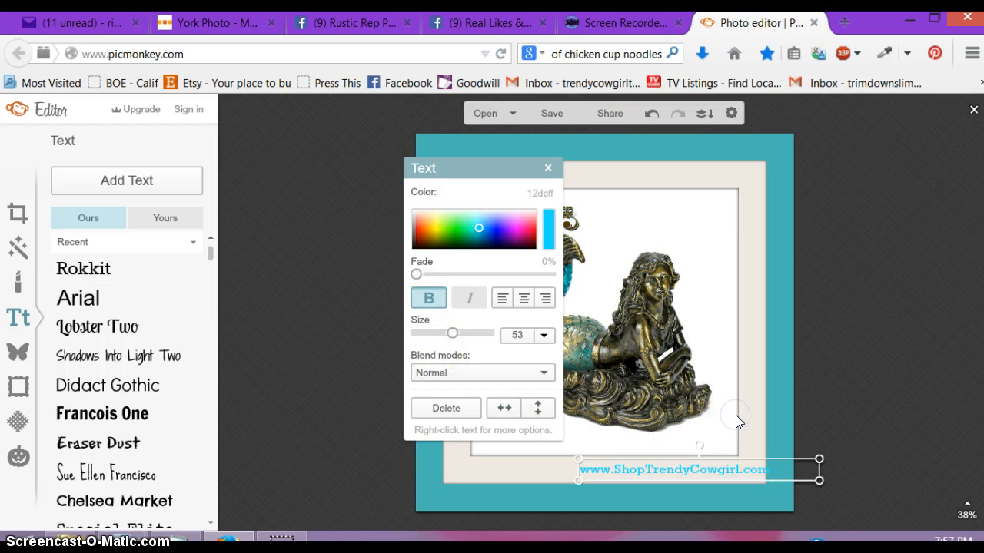
- Shift the web address text slightly left on the matte, recolor it to a darker blue, 0086bd, and finish editing it
click(725, 468)
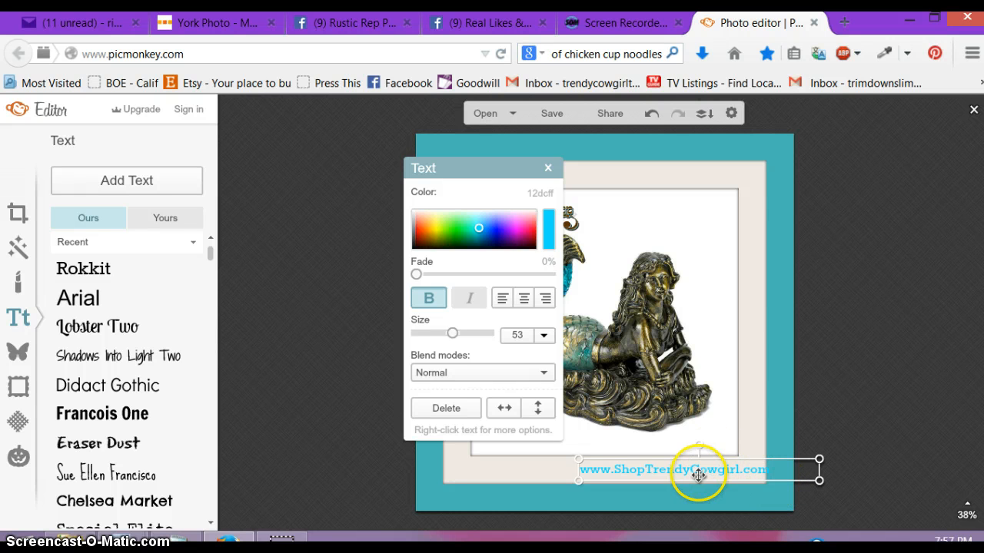
drag(698, 475, 683, 474)
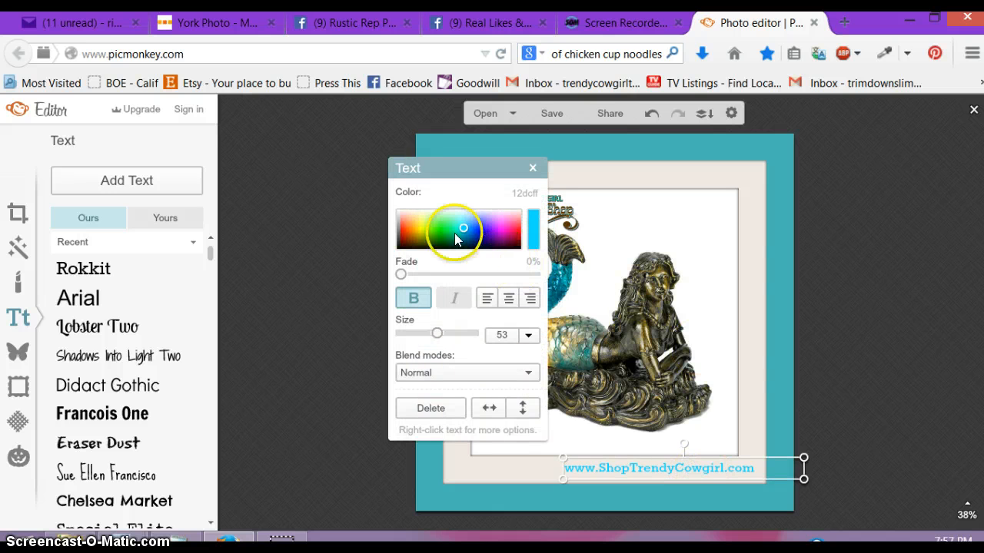
double_click(752, 468)
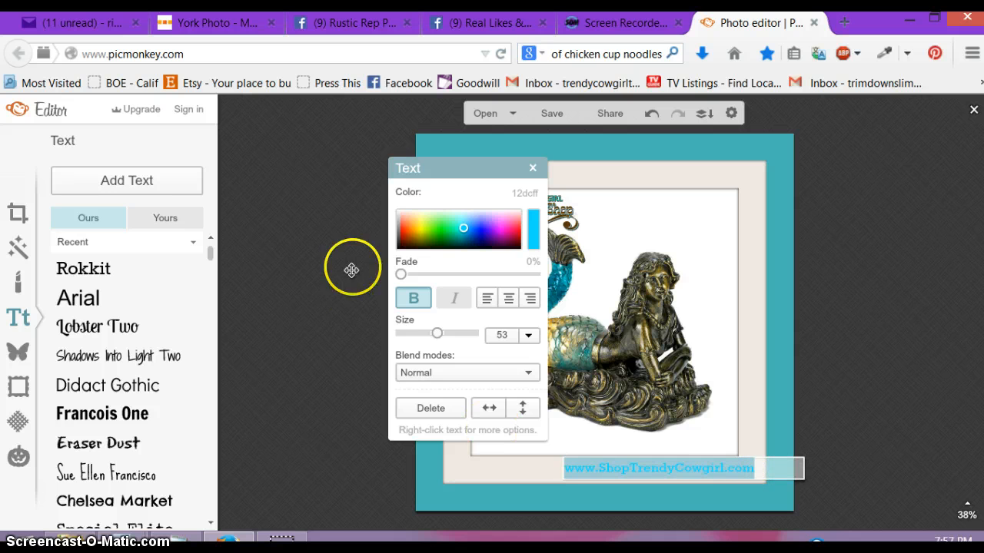
click(464, 228)
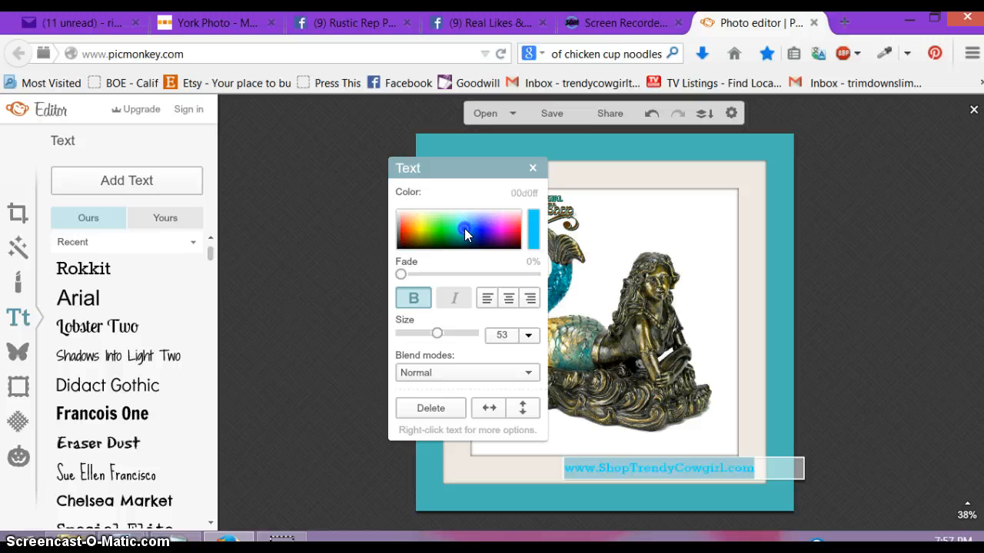
drag(465, 229, 465, 233)
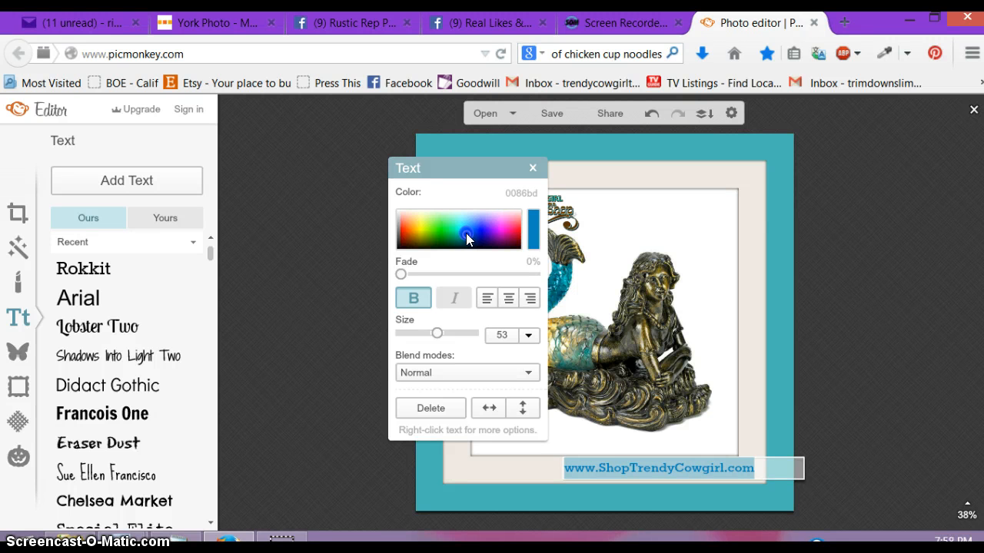
click(523, 467)
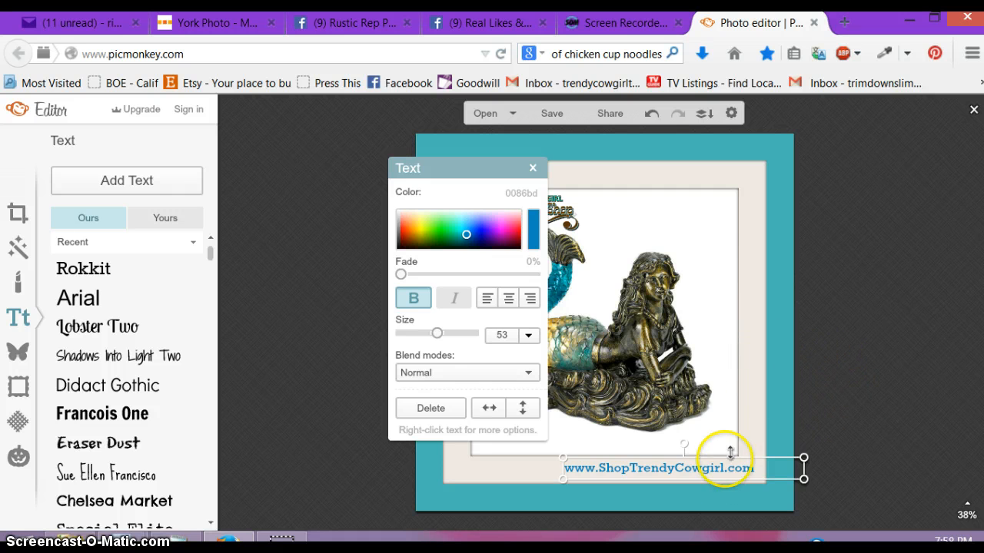
click(744, 298)
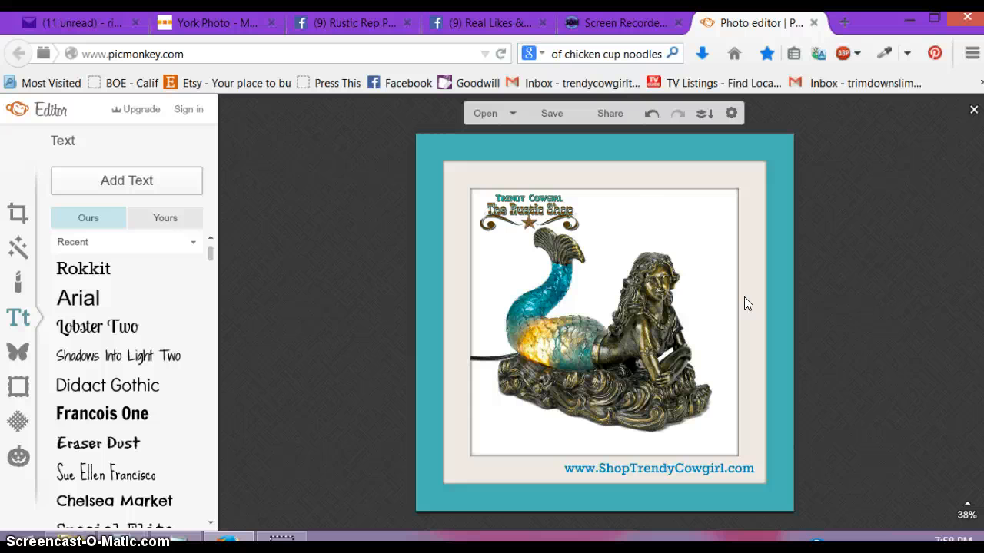
- Save the image to the computer as "Mermaid lamp" in OneDrive's The Rustic Shop > Merch Pics folder, replacing the existing file
click(550, 113)
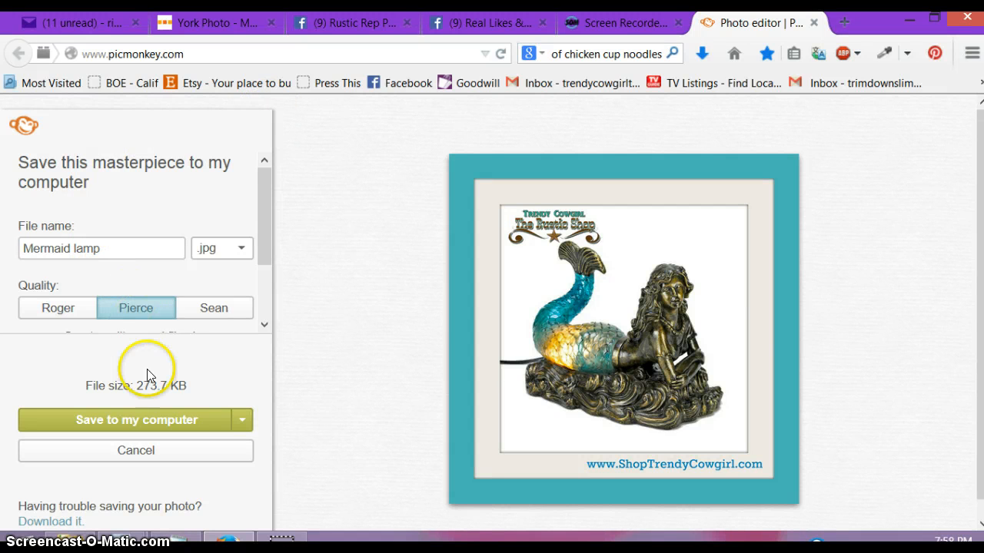
click(146, 428)
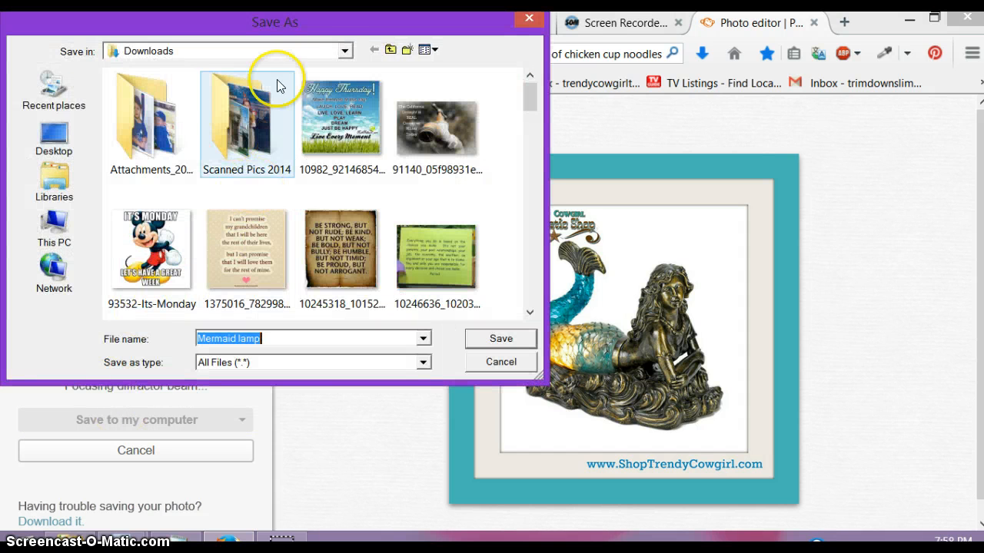
click(345, 52)
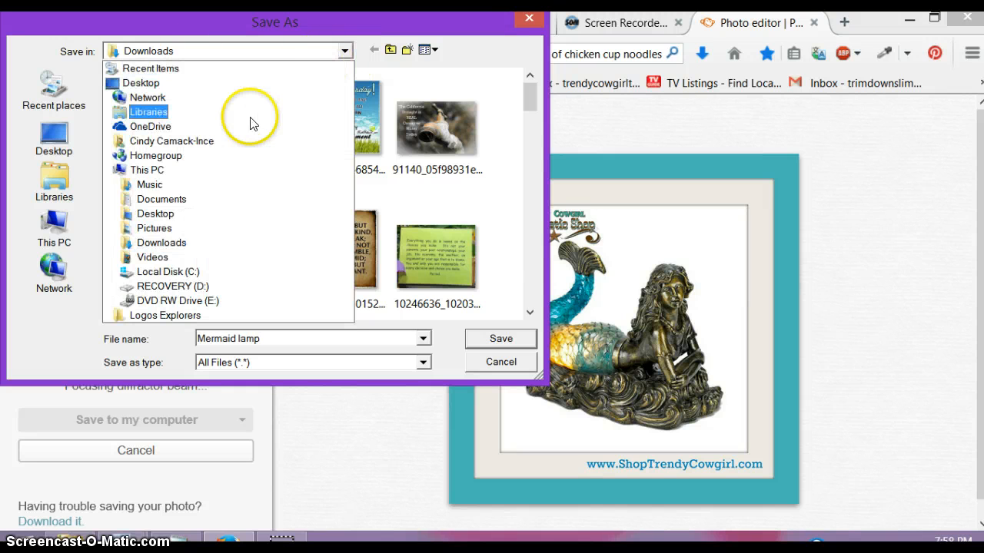
click(154, 126)
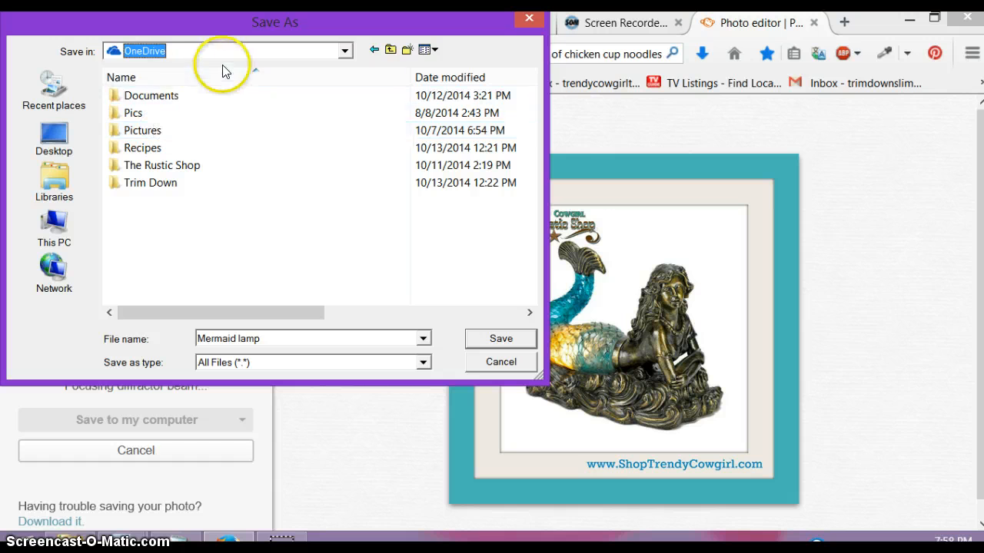
click(161, 167)
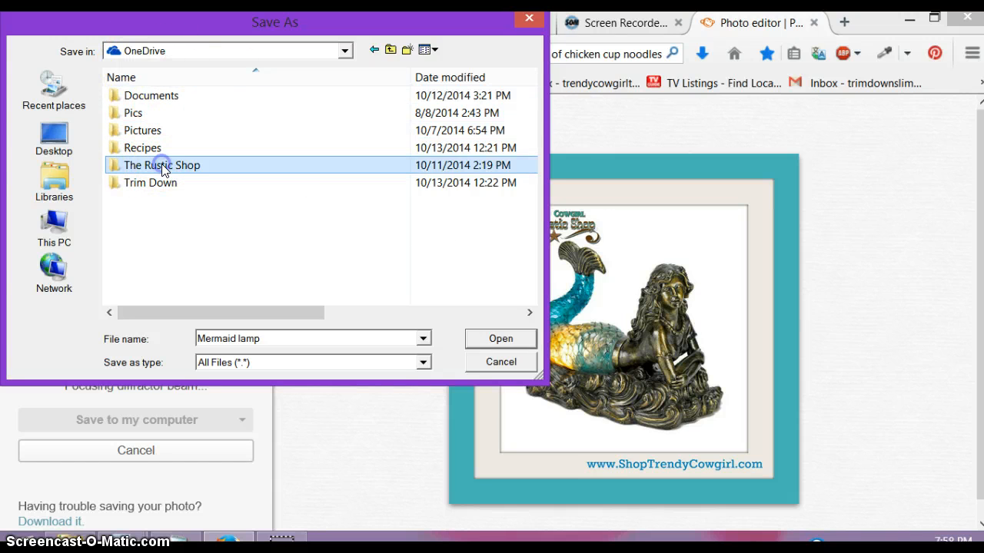
double_click(162, 167)
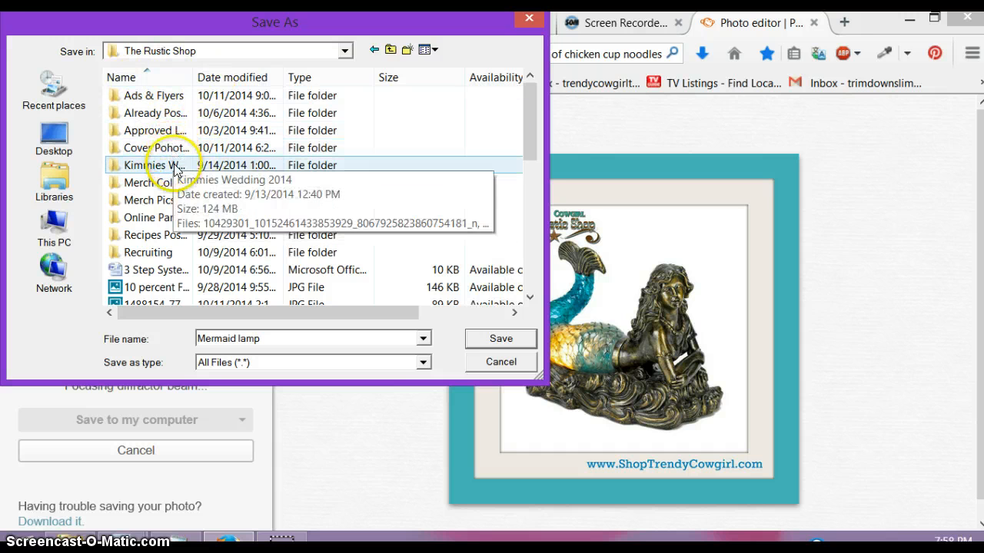
click(161, 200)
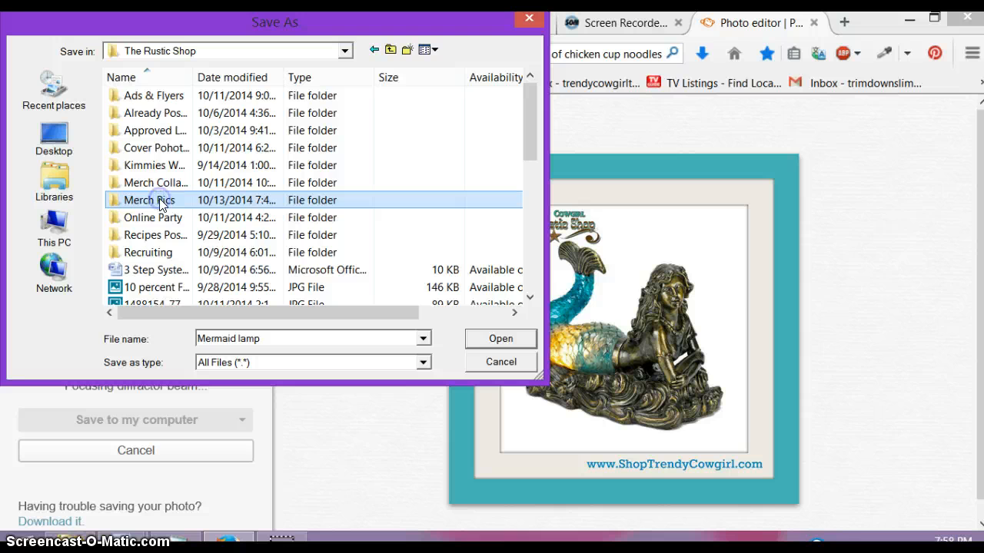
double_click(161, 201)
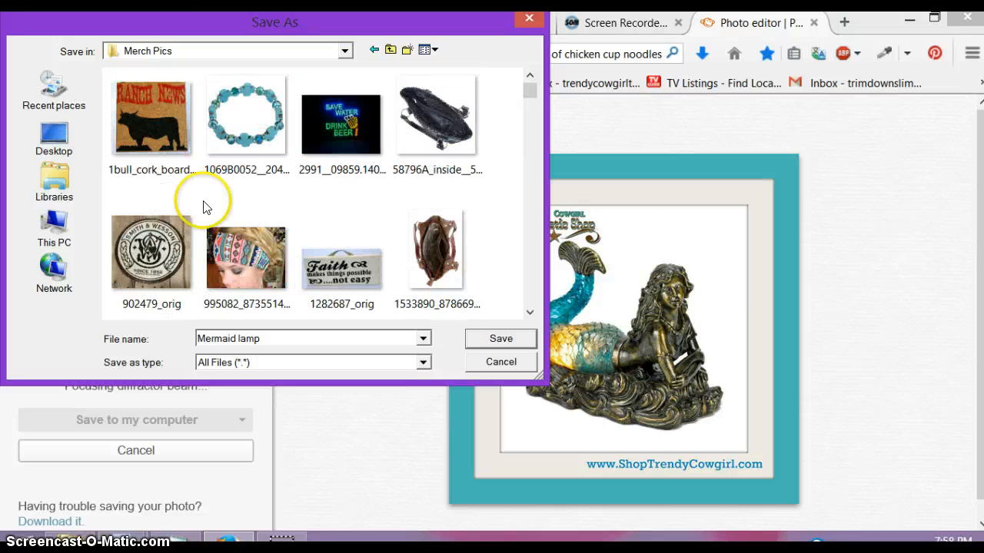
click(505, 340)
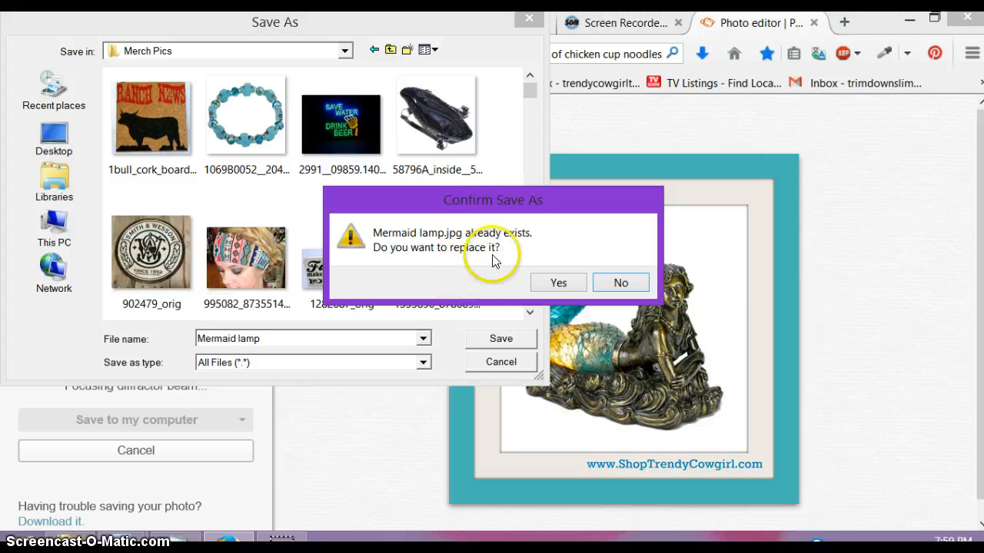
click(559, 284)
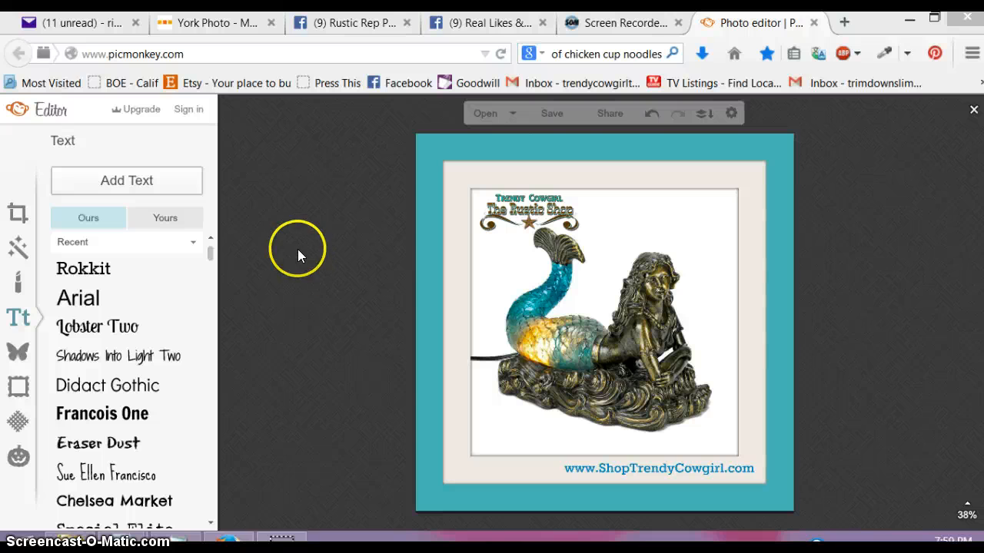
click(15, 215)
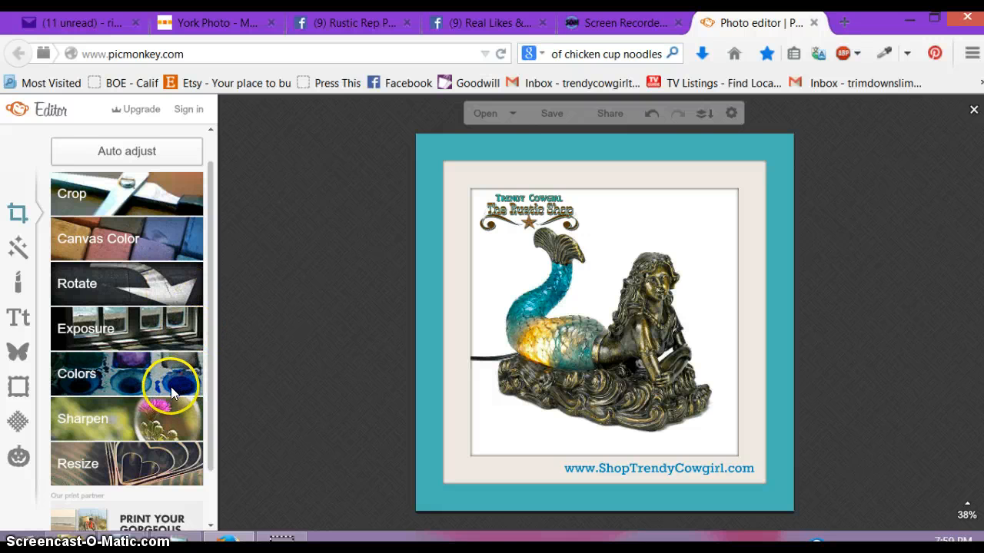
scroll(174, 410, down, 1)
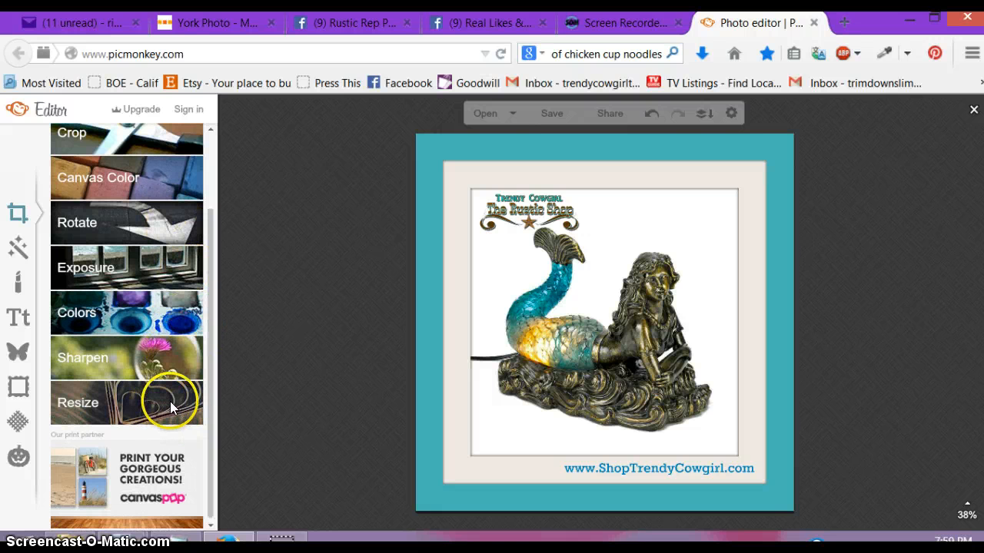
click(19, 249)
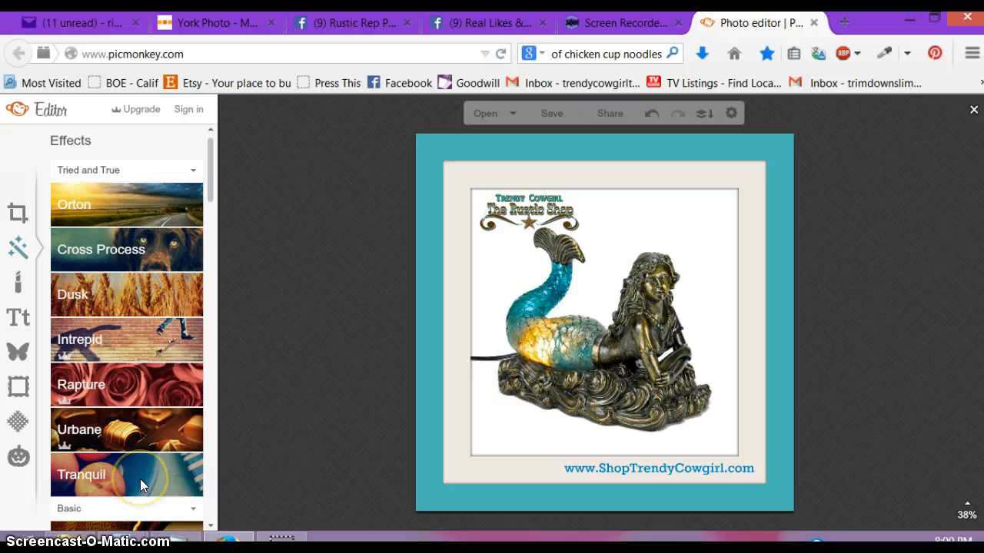
- Change the font of the whole web address text to Lobster Two and finish editing it
click(17, 322)
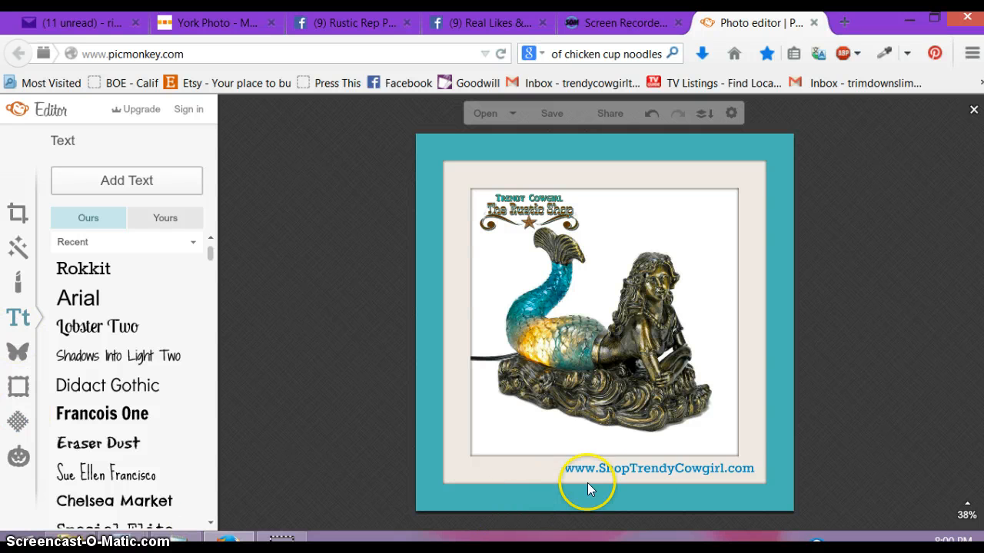
click(661, 471)
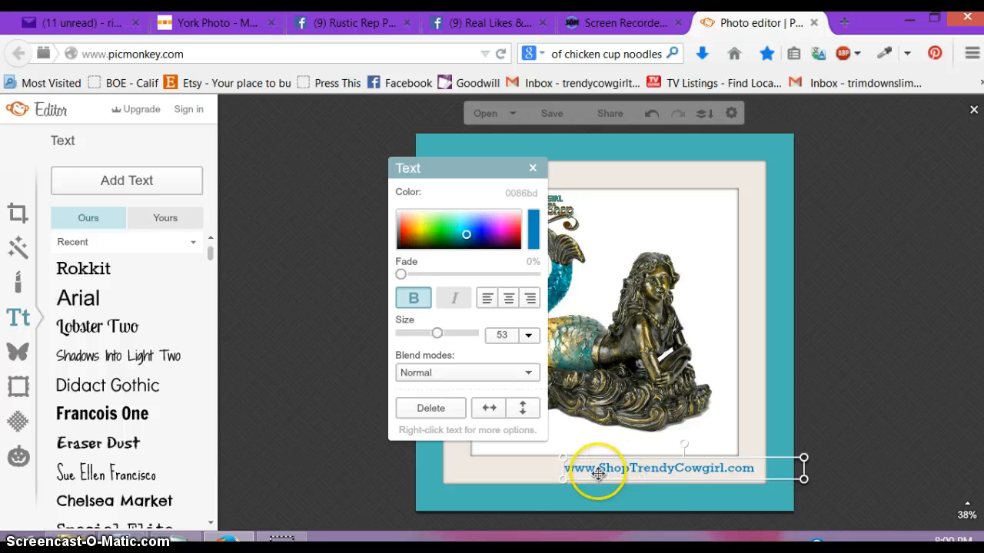
double_click(752, 473)
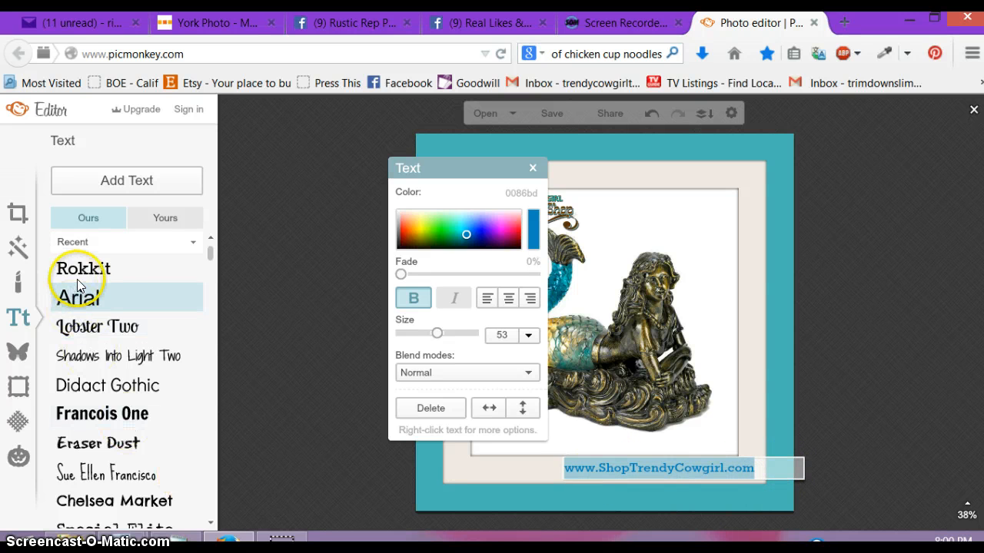
scroll(120, 408, down, 1)
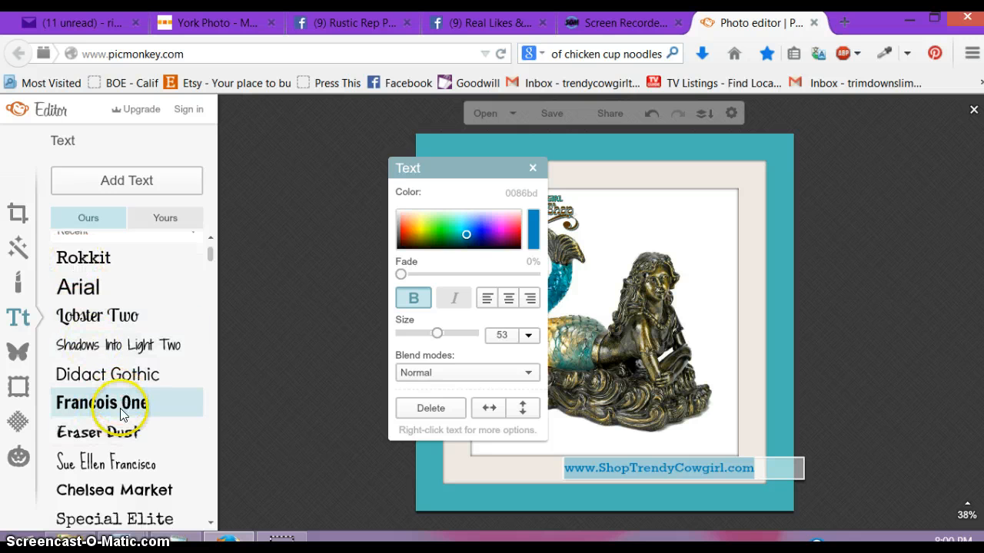
scroll(127, 419, down, 3)
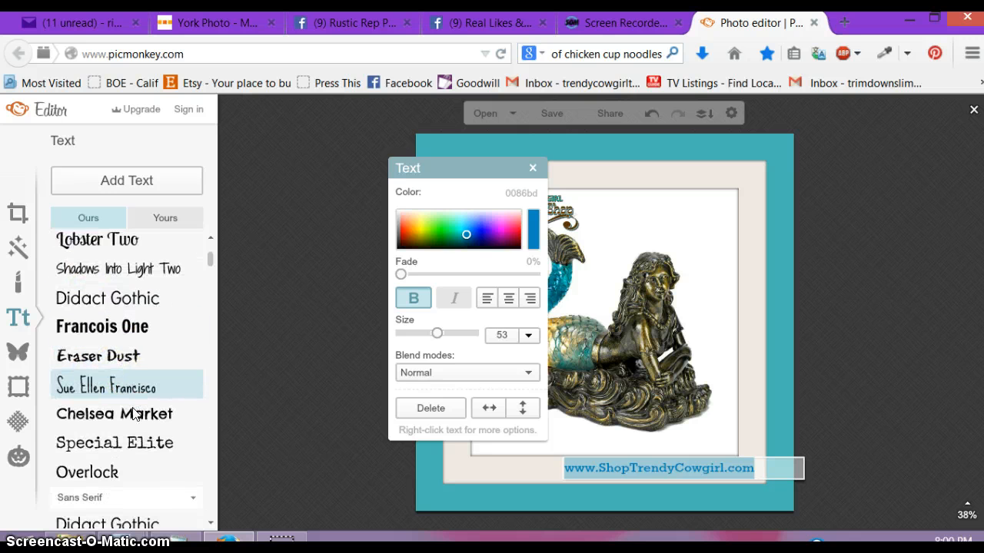
scroll(133, 412, down, 6)
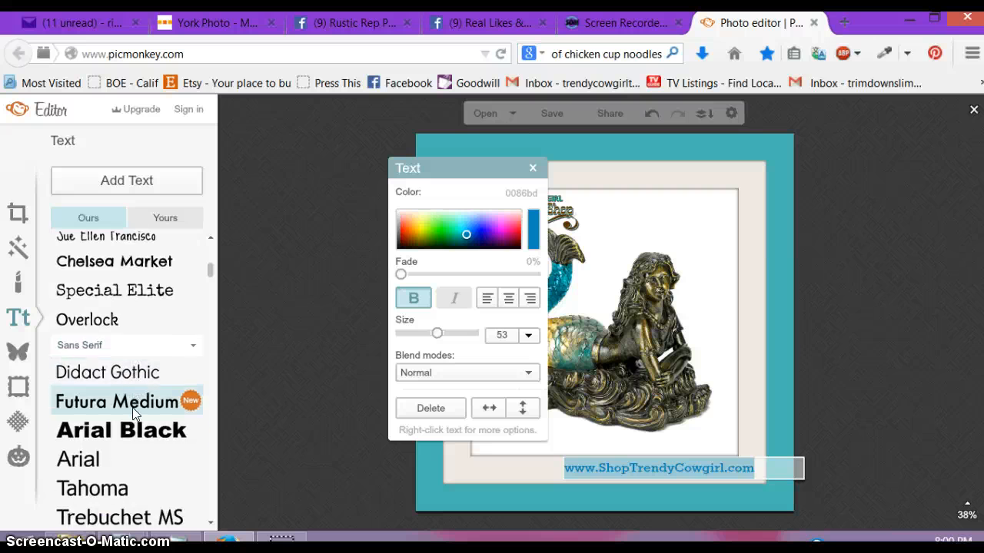
scroll(132, 411, down, 2)
scroll(132, 407, up, 5)
click(121, 409)
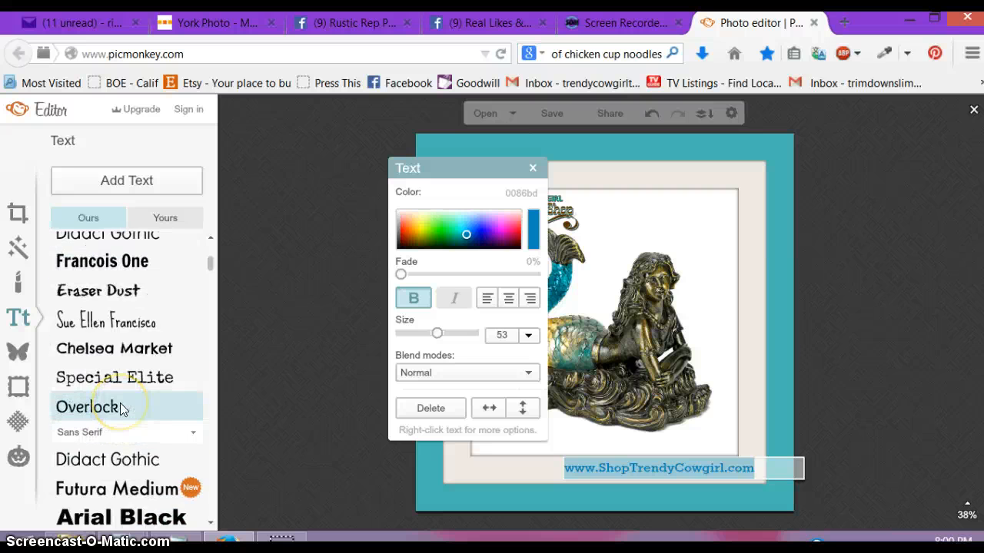
scroll(120, 409, up, 4)
click(93, 295)
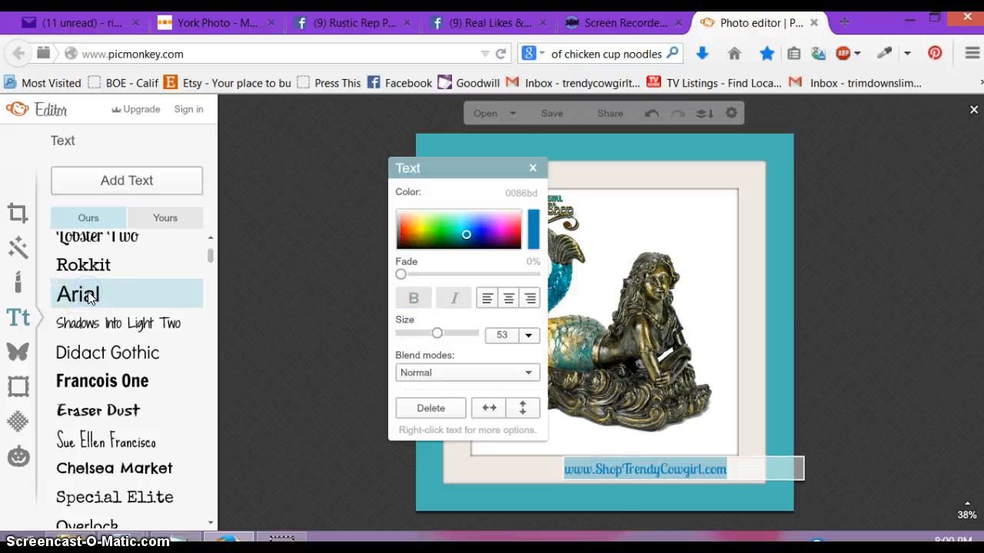
click(557, 446)
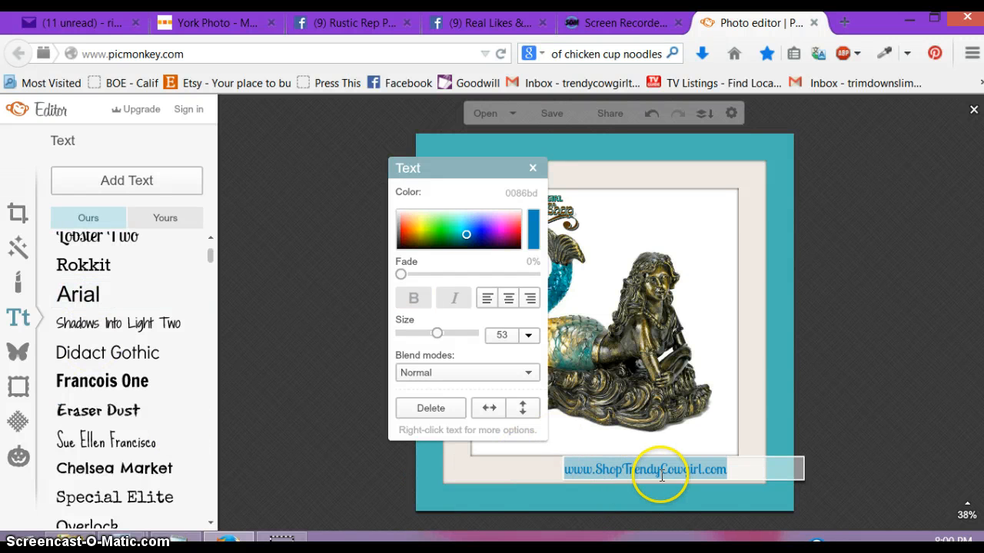
click(339, 466)
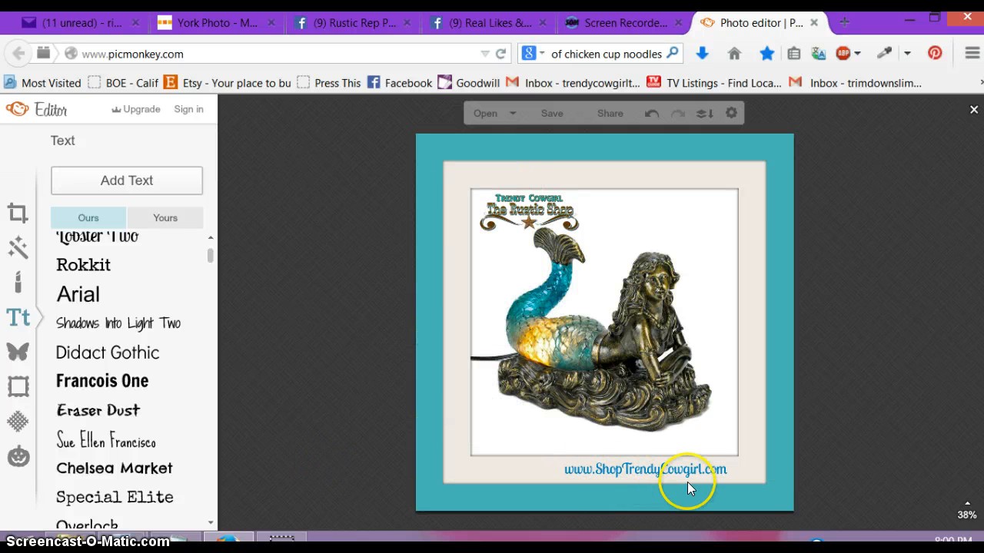
- Move the web address text right along the matte so its end sits just past the photo's lower-right corner
click(617, 471)
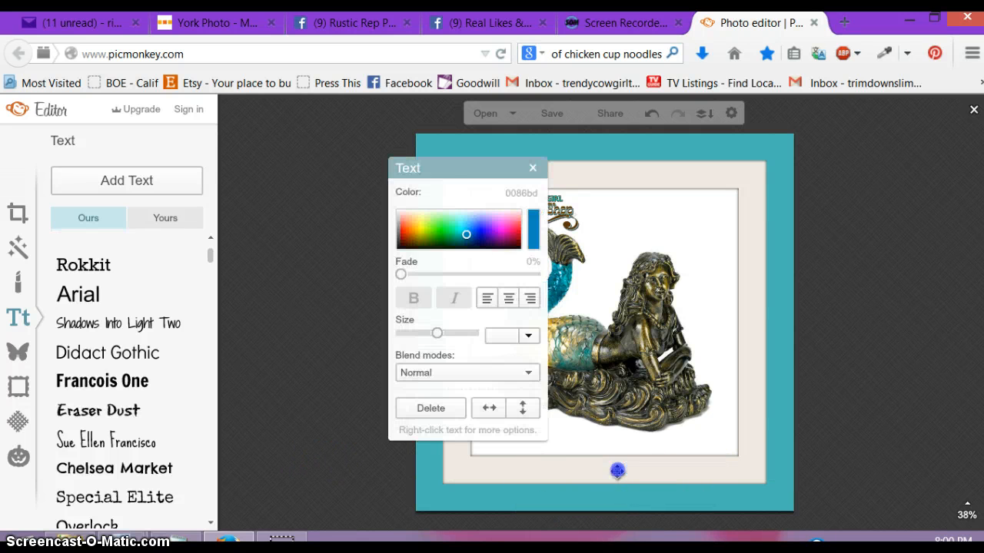
drag(617, 471, 644, 468)
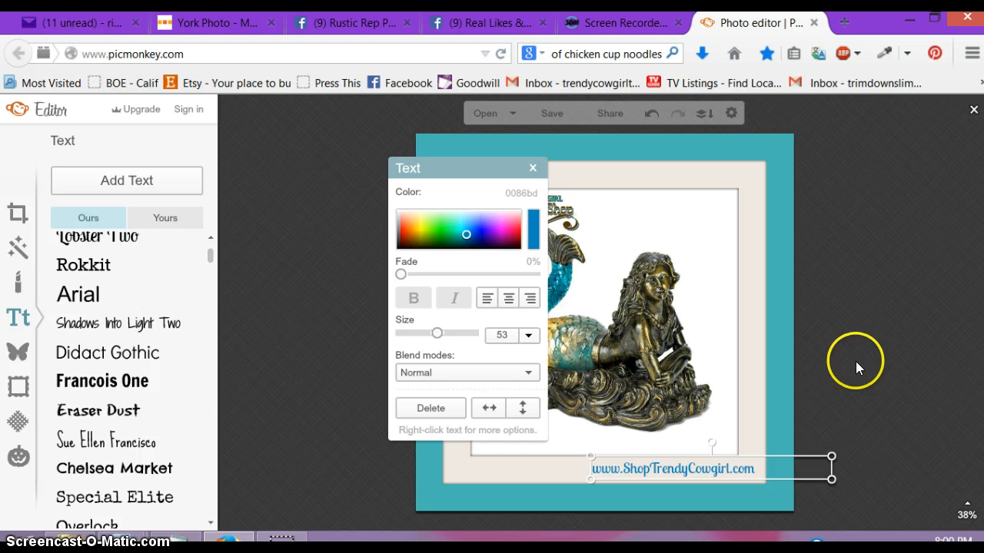
click(332, 463)
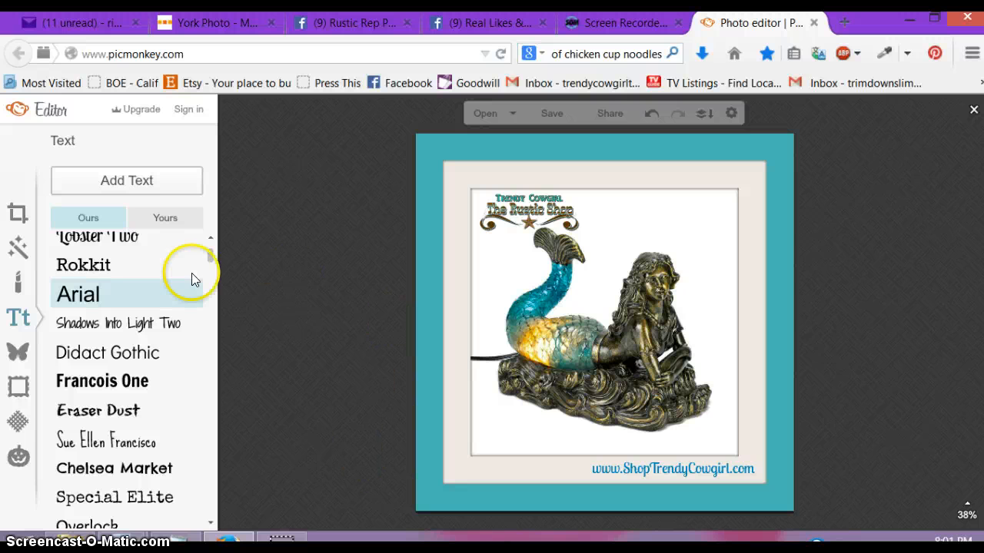
- Try the Shadows Into Light Two and Eraser Dust fonts on the whole web address text, and settle on Rokkit
click(607, 469)
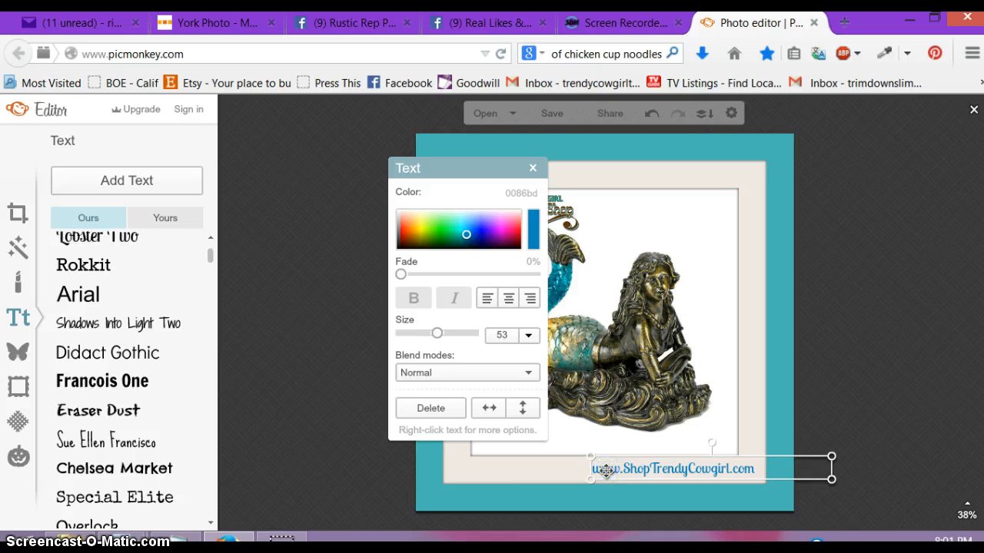
double_click(607, 469)
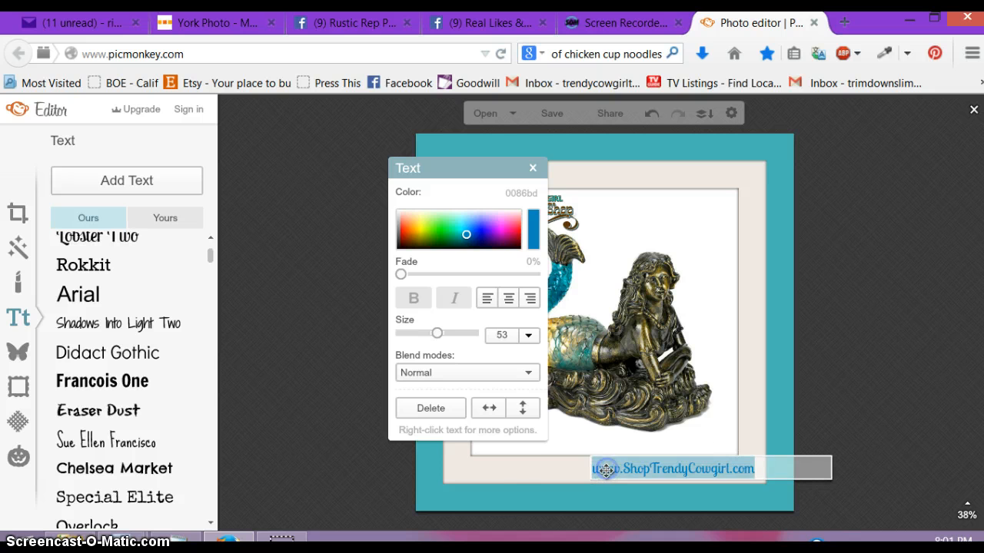
click(91, 326)
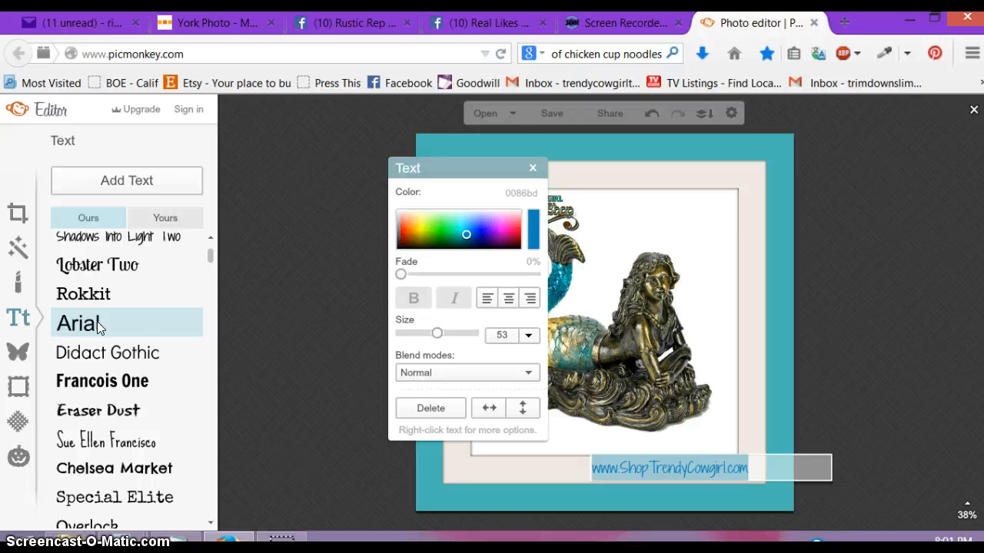
click(87, 412)
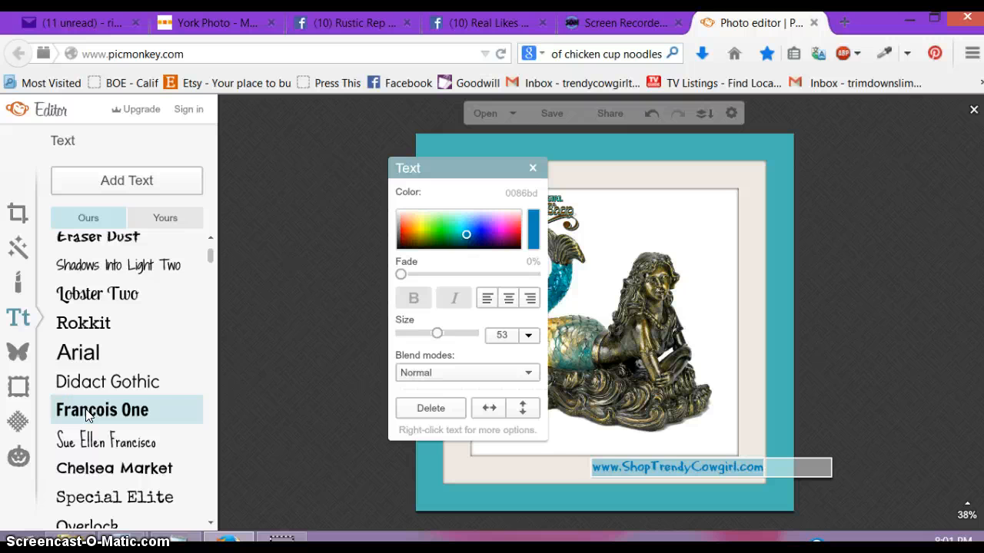
scroll(129, 338, down, 1)
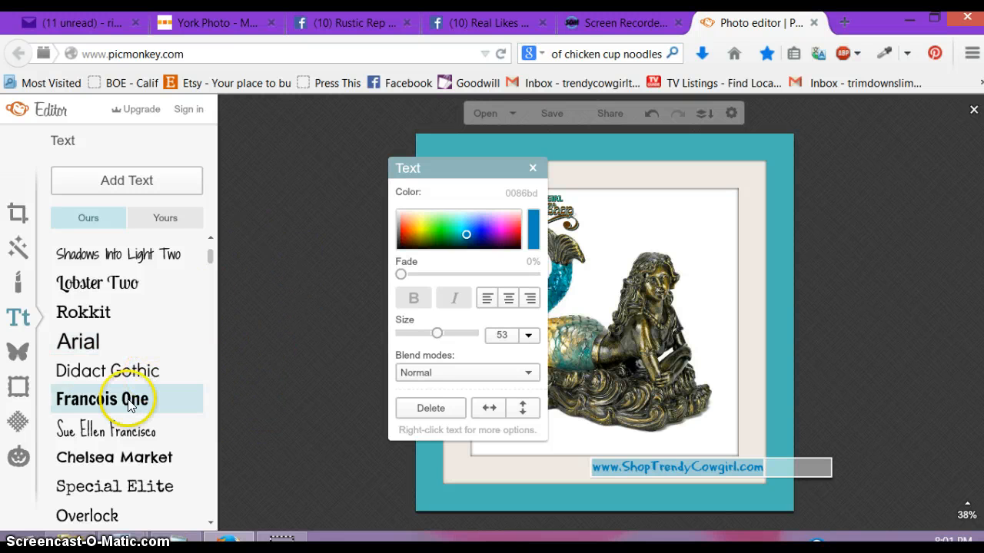
click(85, 318)
click(277, 430)
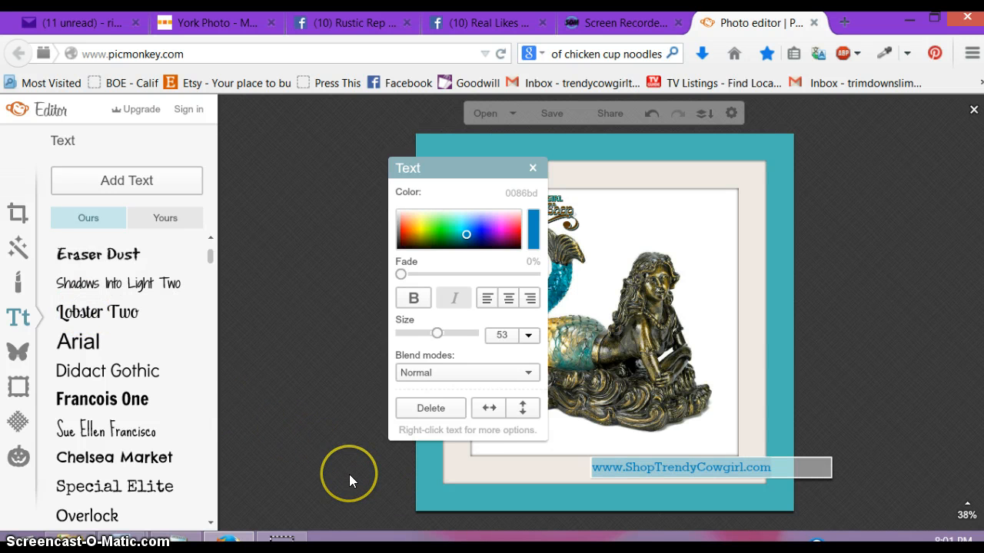
- Move the web address text slightly left so it ends inside the light matte, and deselect it
click(705, 467)
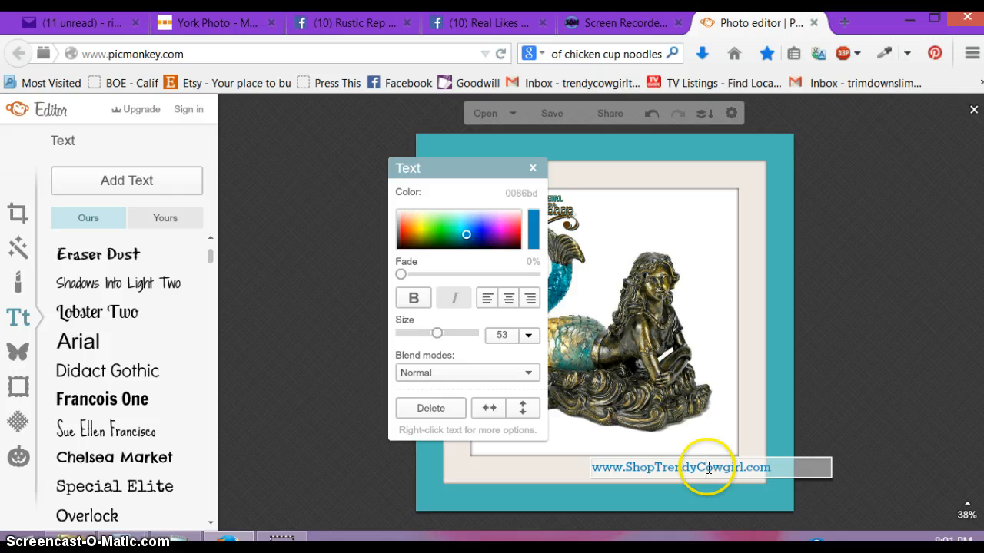
click(703, 443)
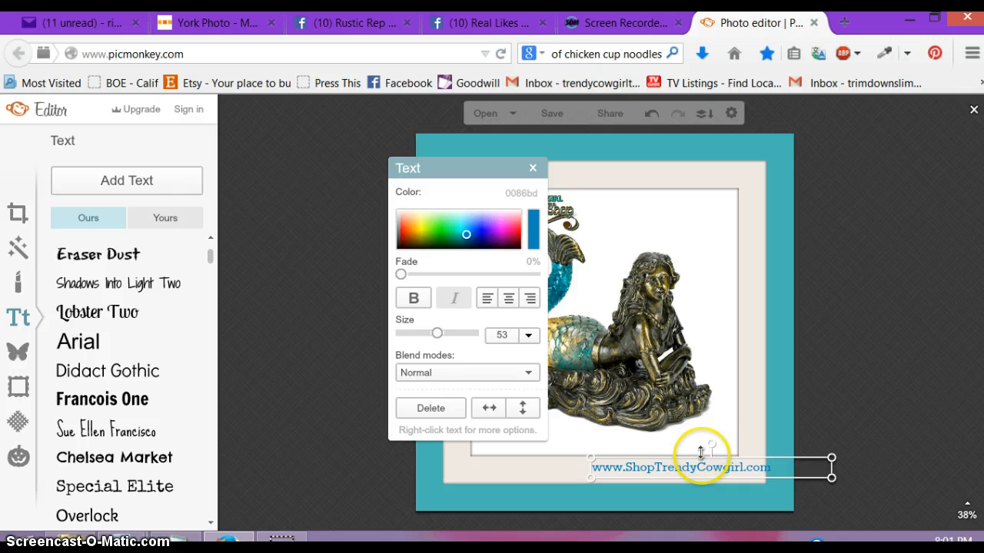
drag(690, 464, 682, 467)
click(315, 429)
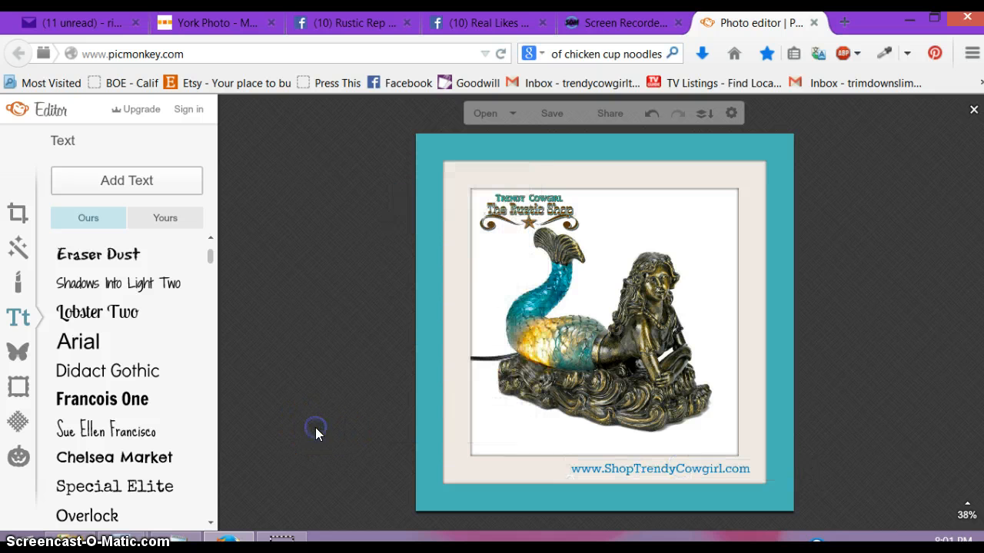